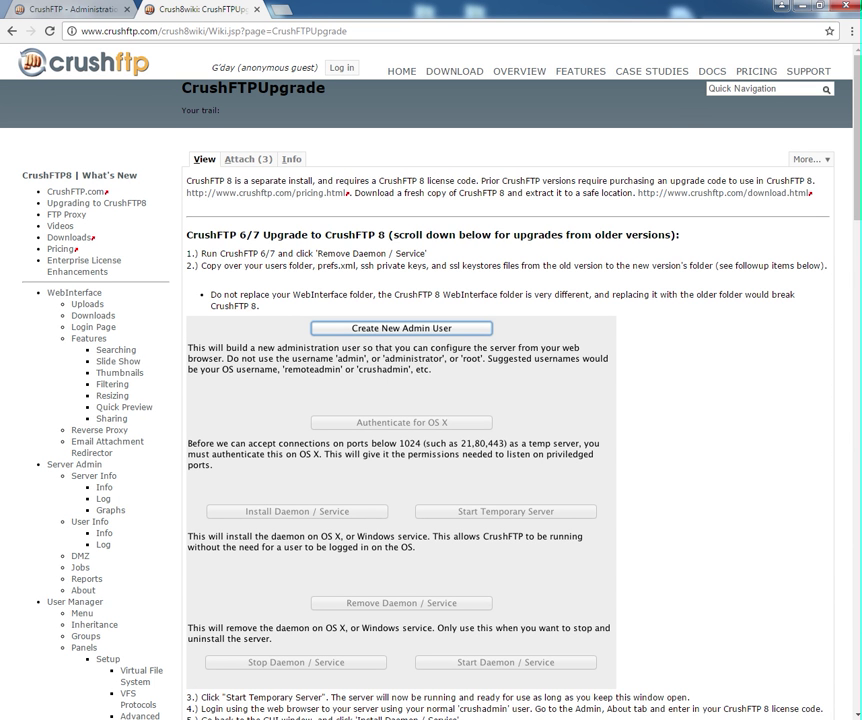
# Switch from the upgrade wiki page to the 'CrushFTP - Administration' dashboard tab.
pyautogui.click(638, 462)
pyautogui.click(93, 16)
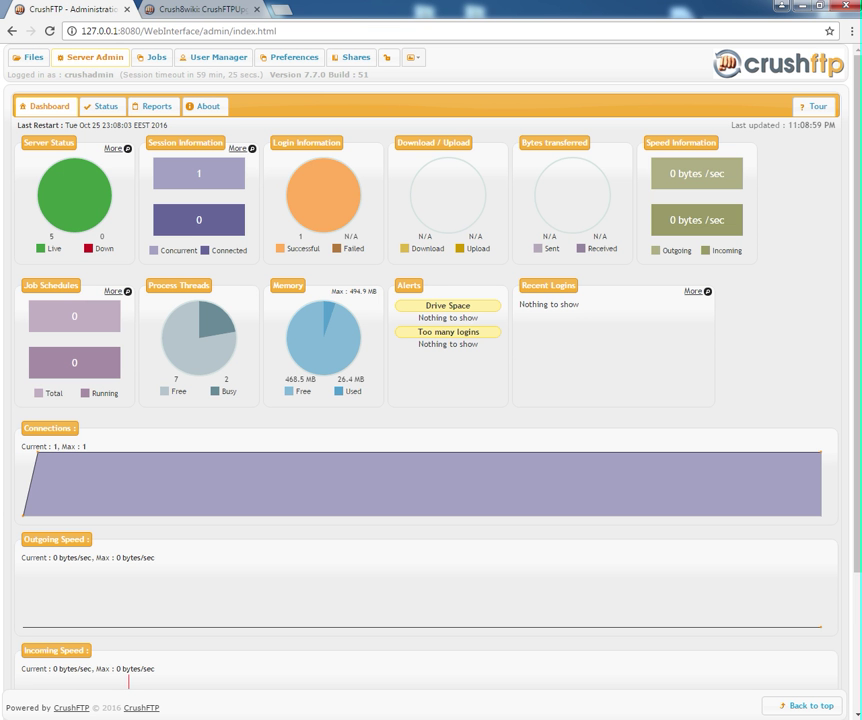
# Switch to Explorer and open the CrushFTP7_PC folder in Program Files.
pyautogui.hotkey('alt', 'Tab')
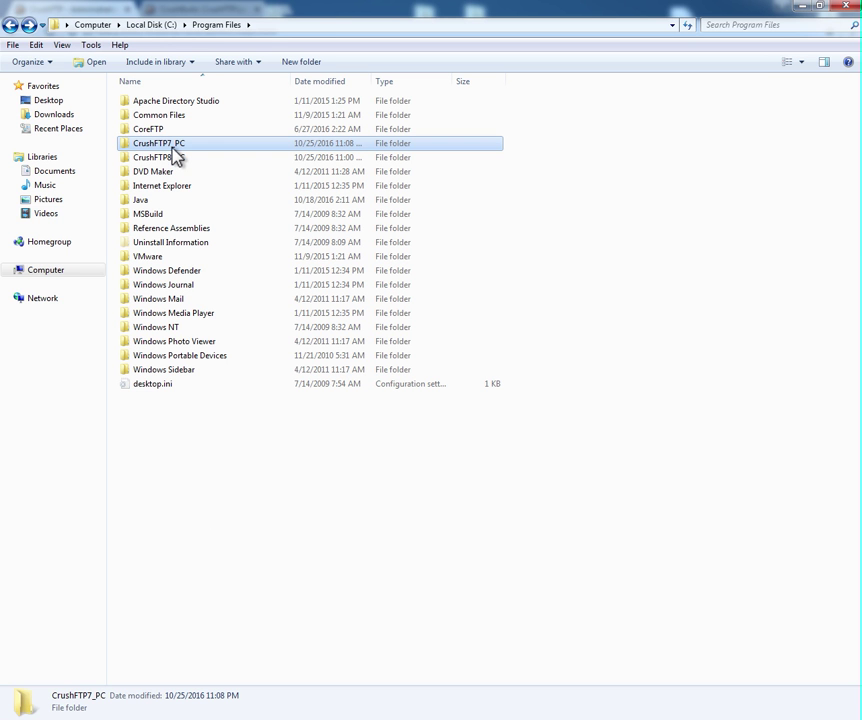
pyautogui.keyDown('ctrl'); pyautogui.click(171, 158); pyautogui.keyUp('ctrl')
pyautogui.moveTo(171, 162); pyautogui.dragTo(174, 144)
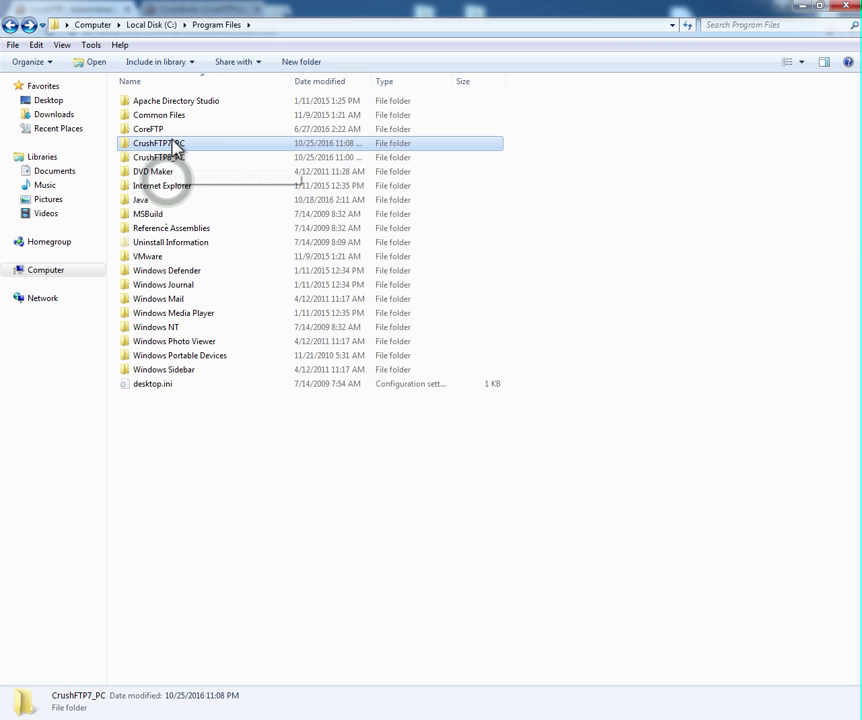
pyautogui.doubleClick(174, 144)
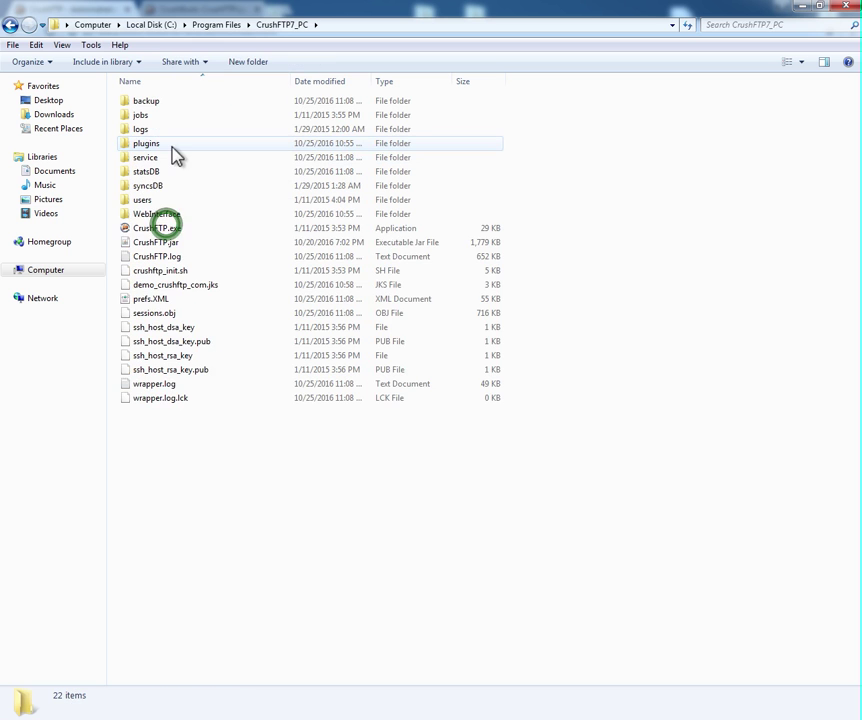
# Launch CrushFTP 7 and remove its Windows service, approving the admin prompt and confirmation.
pyautogui.doubleClick(170, 232)
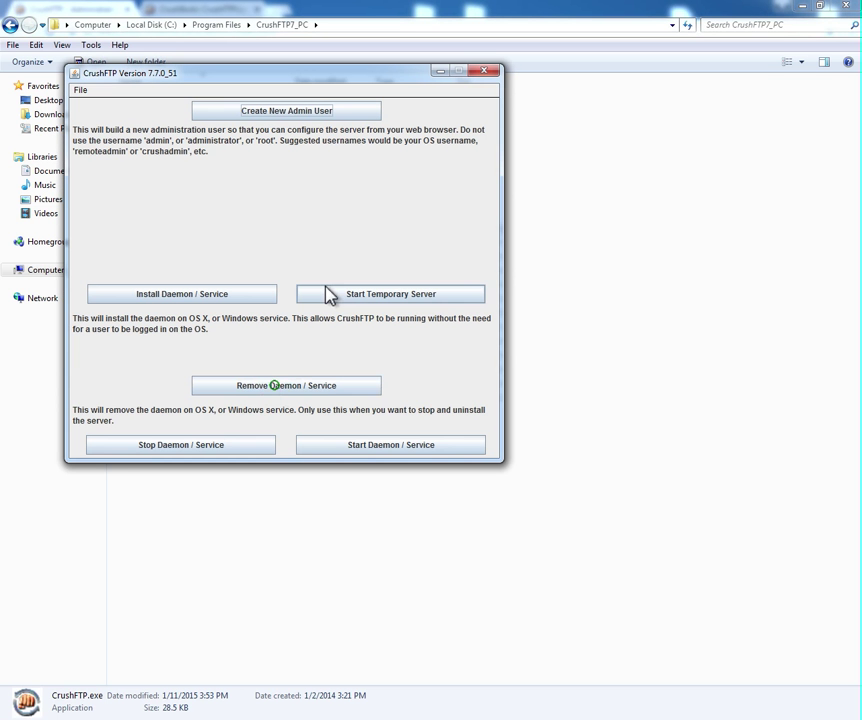
pyautogui.click(275, 388)
pyautogui.click(278, 392)
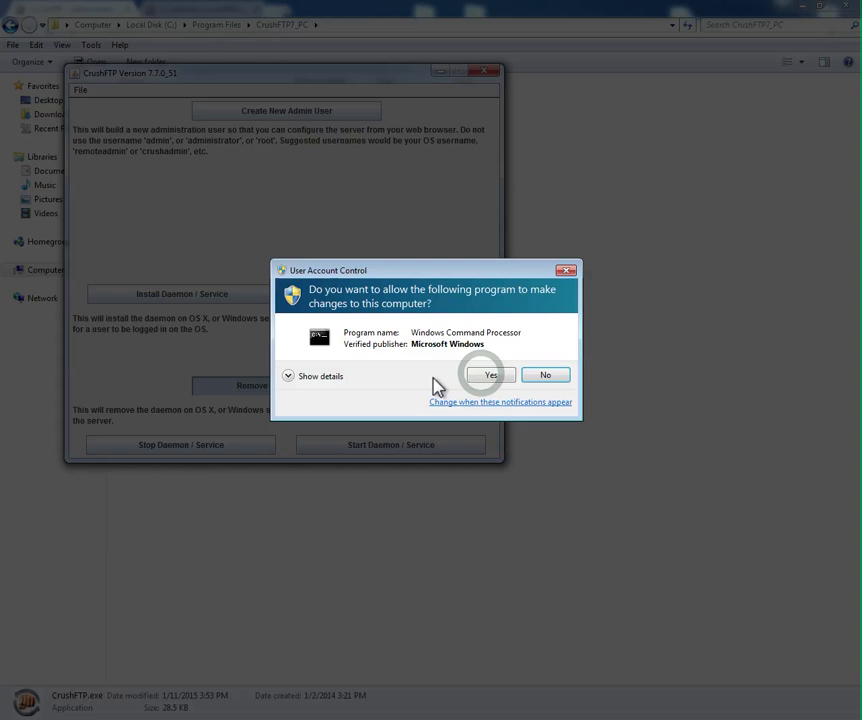
pyautogui.click(483, 376)
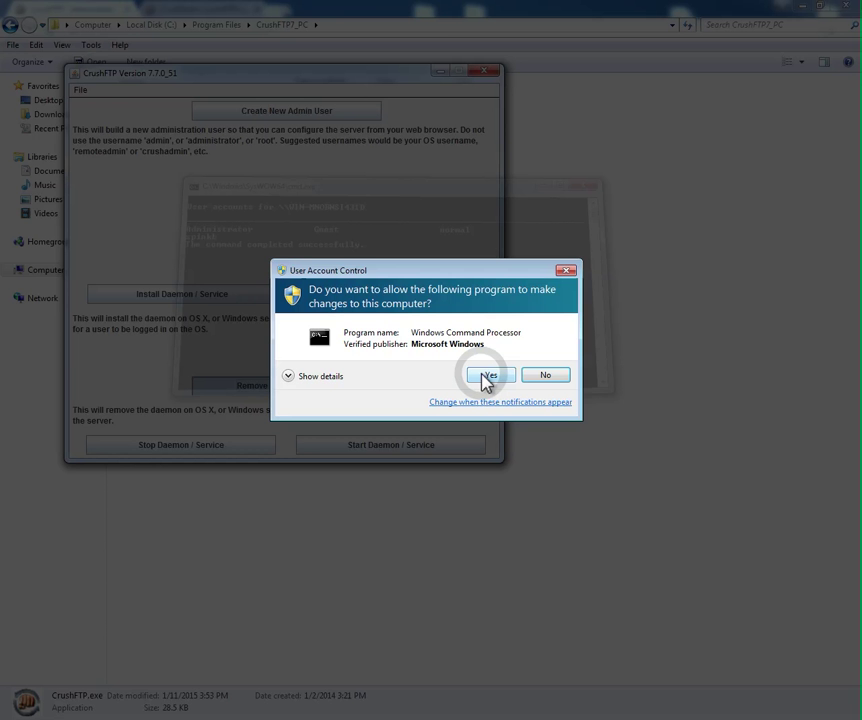
pyautogui.click(487, 376)
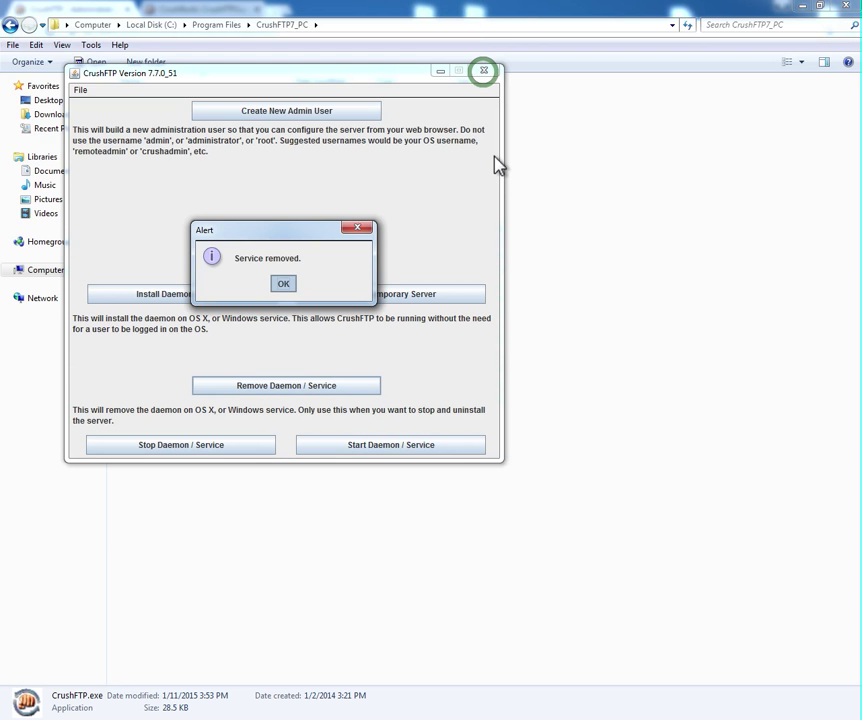
pyautogui.press('Return')
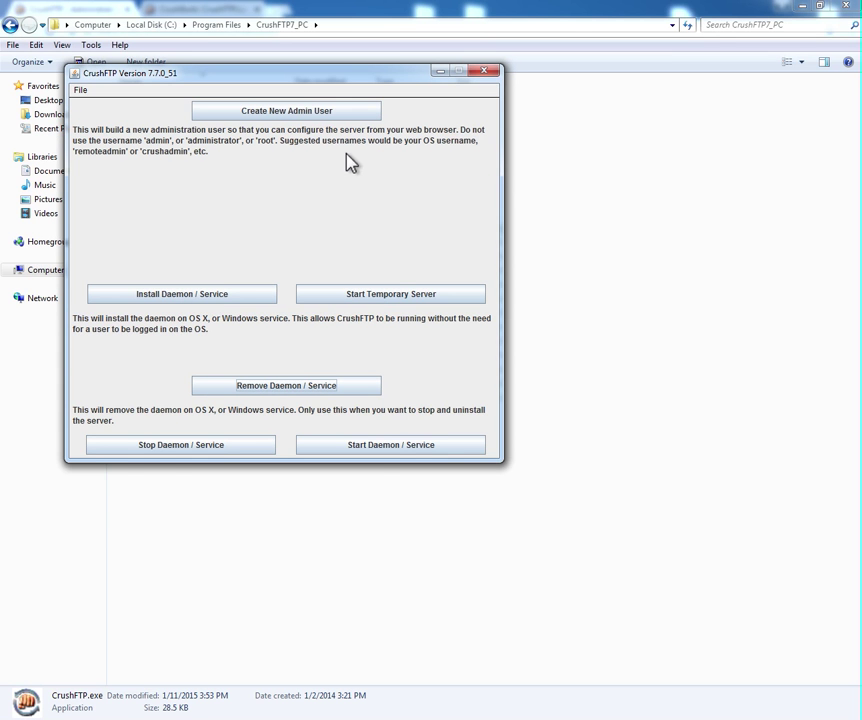
# Close the CrushFTP 7 window and select users, prefs.XML and the four ssh_host key files.
pyautogui.click(484, 71)
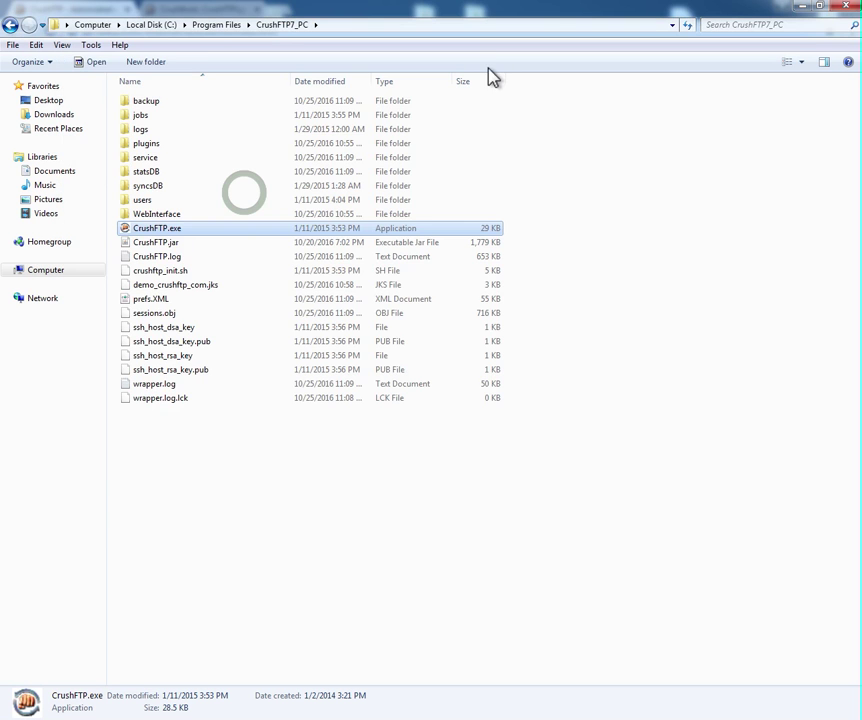
pyautogui.click(146, 198)
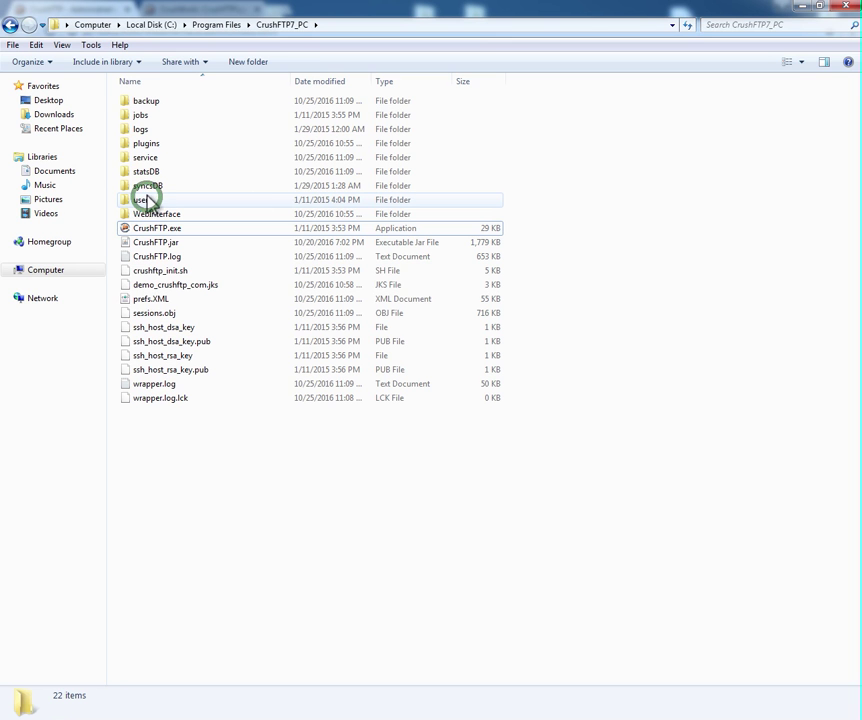
pyautogui.click(148, 201)
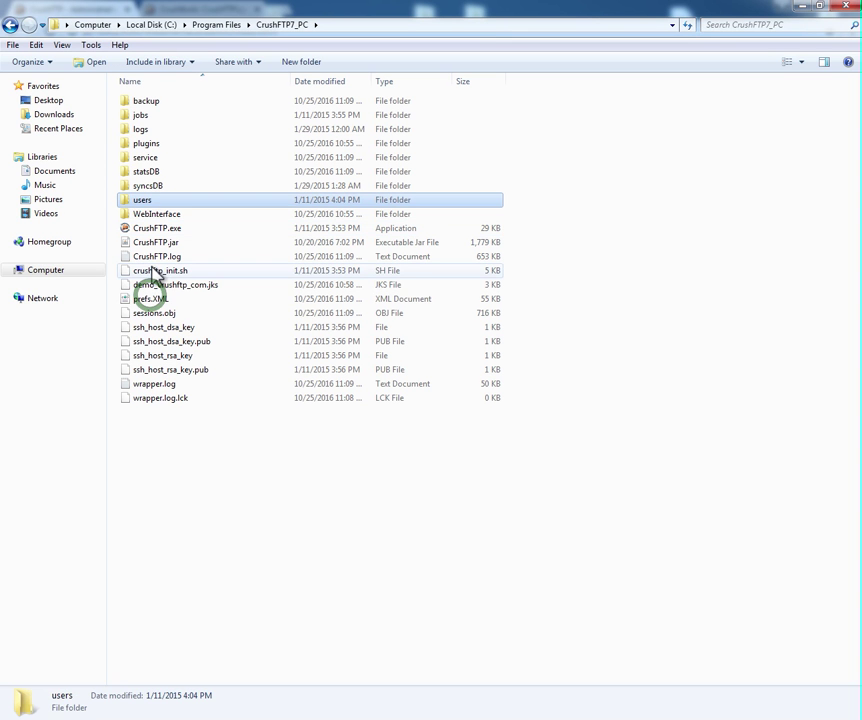
pyautogui.keyDown('ctrl'); pyautogui.click(152, 299); pyautogui.keyUp('ctrl')
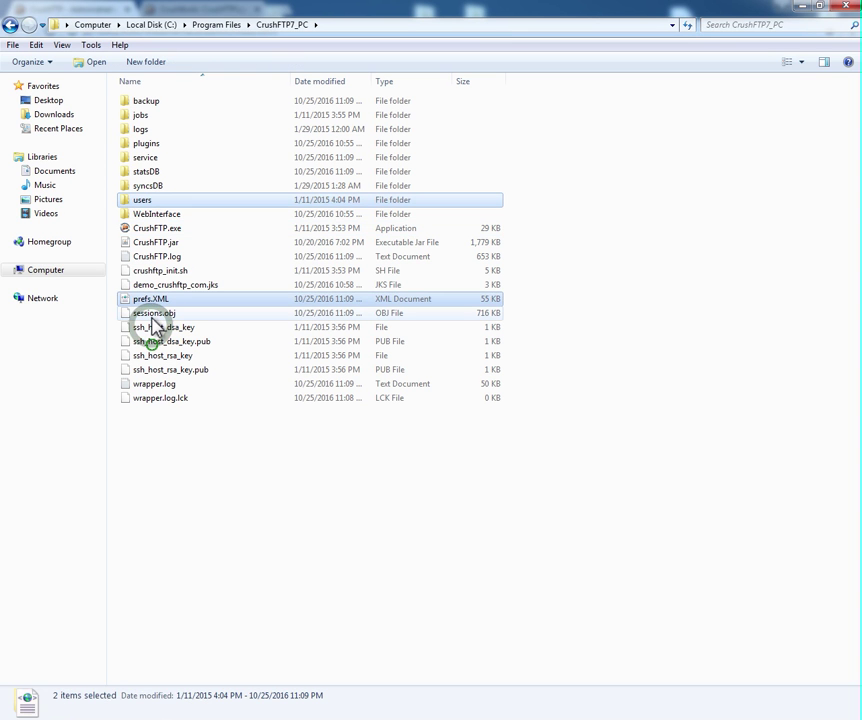
pyautogui.keyDown('ctrl'); pyautogui.click(150, 330); pyautogui.keyUp('ctrl')
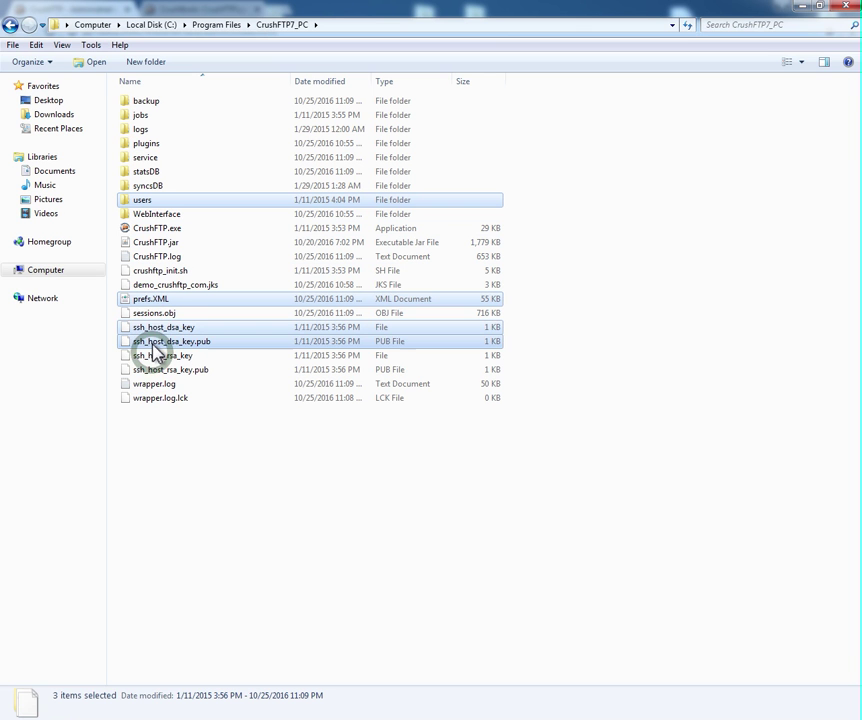
pyautogui.keyDown('ctrl'); pyautogui.click(152, 342); pyautogui.keyUp('ctrl')
pyautogui.keyDown('ctrl'); pyautogui.click(154, 356); pyautogui.keyUp('ctrl')
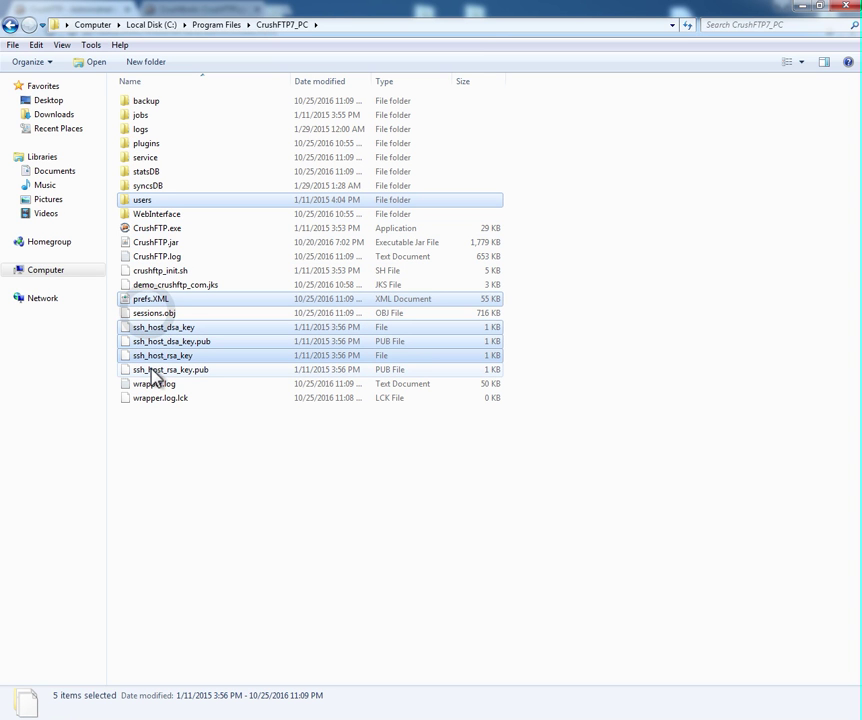
pyautogui.keyDown('ctrl'); pyautogui.click(154, 370); pyautogui.keyUp('ctrl')
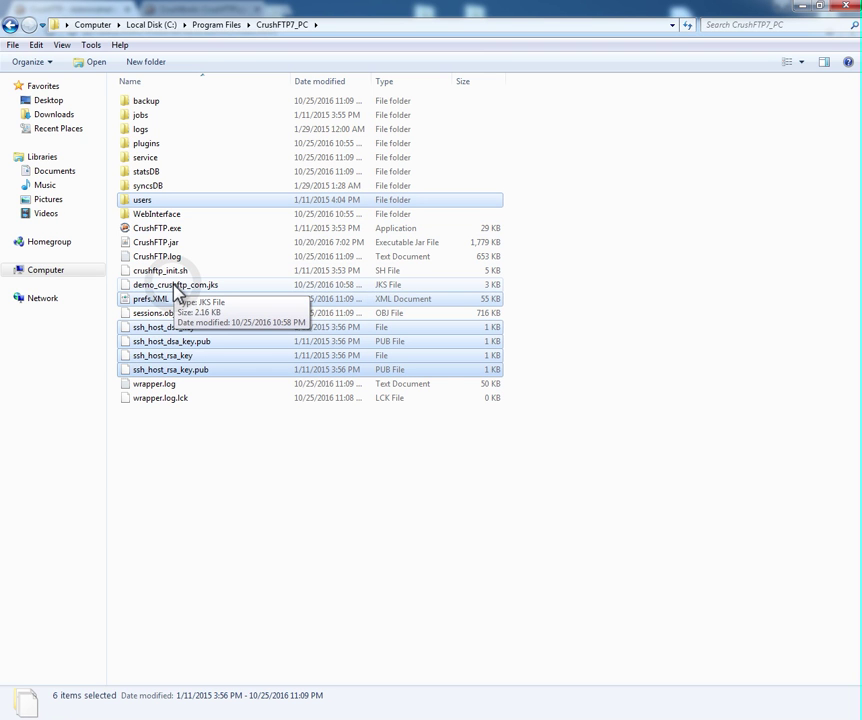
# Add demo_crushftp_com.jks, statsDB and jobs to the selection, then return to Program Files.
pyautogui.keyDown('ctrl'); pyautogui.click(178, 286); pyautogui.keyUp('ctrl')
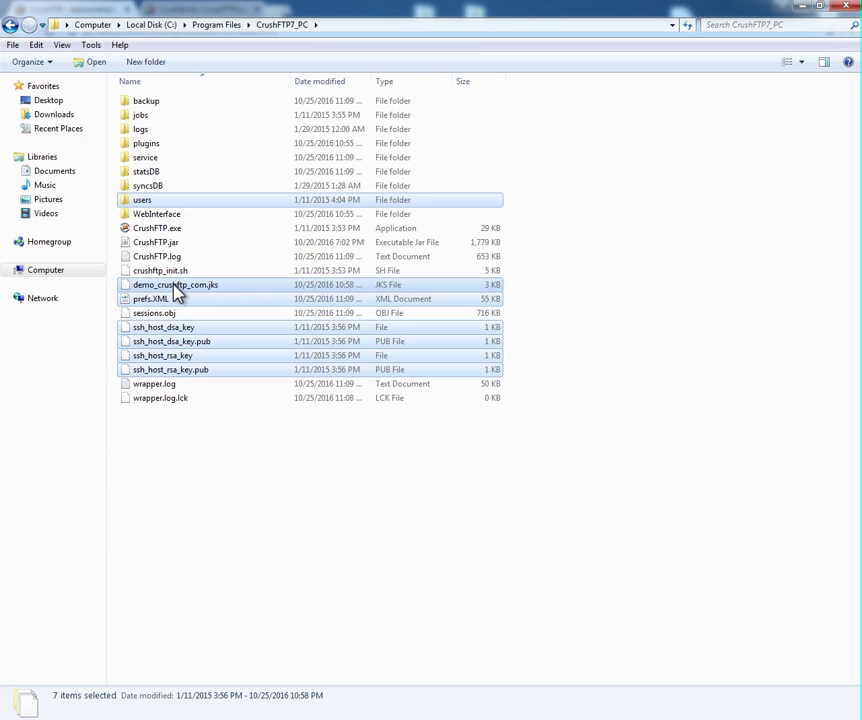
pyautogui.keyDown('ctrl'); pyautogui.click(147, 172); pyautogui.keyUp('ctrl')
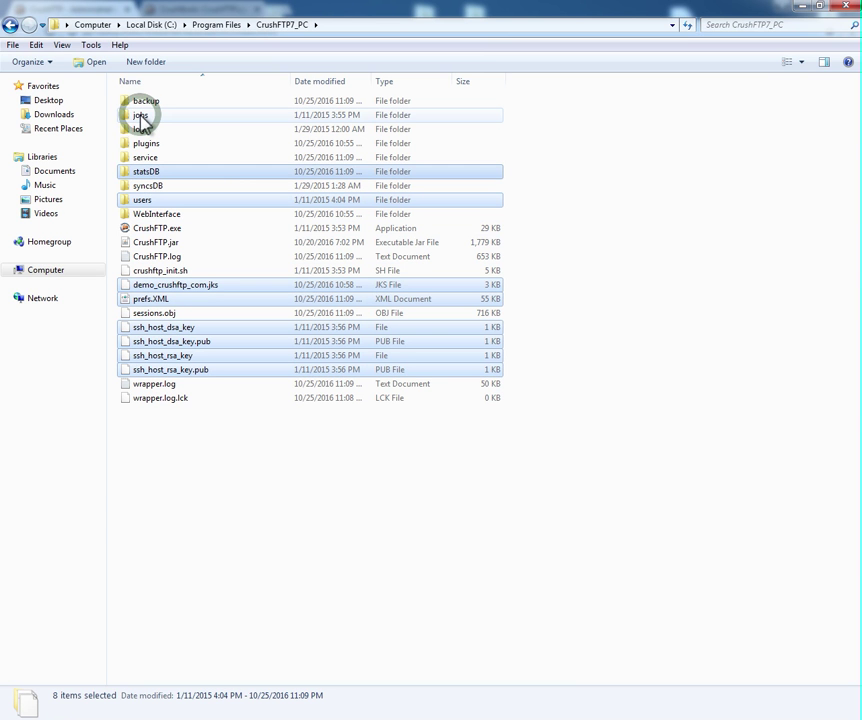
pyautogui.keyDown('ctrl'); pyautogui.click(141, 118); pyautogui.keyUp('ctrl')
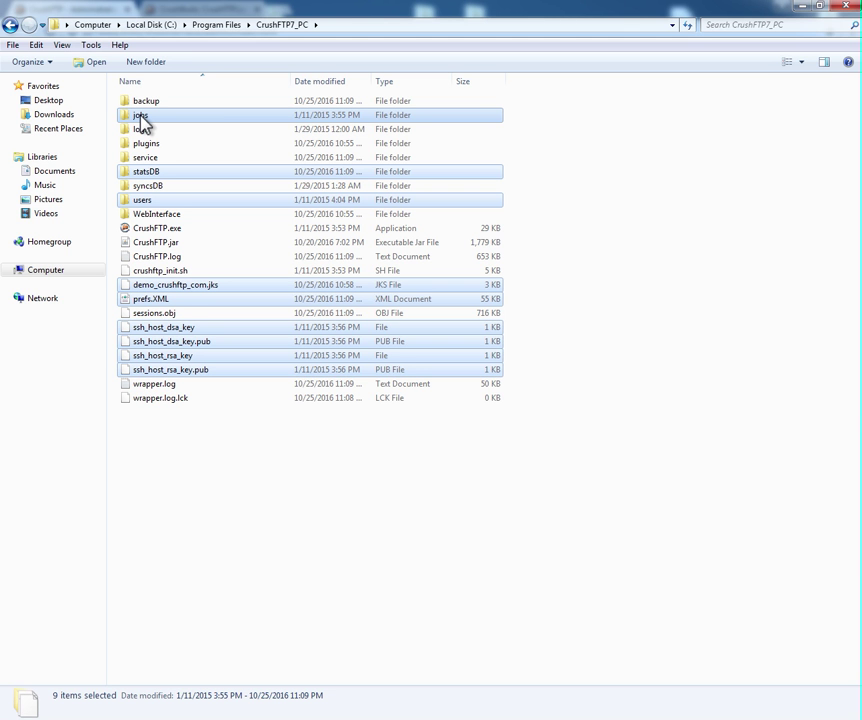
pyautogui.press('BackSpace')
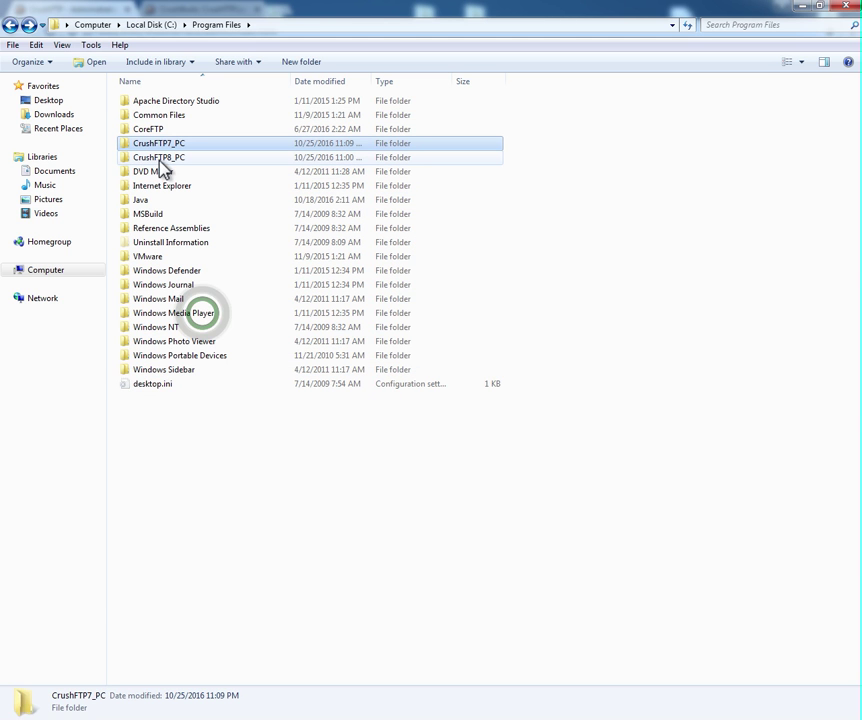
# Paste the copied items into CrushFTP8_PC, merging folders and replacing conflicting files like VFS.XML.
pyautogui.doubleClick(159, 160)
pyautogui.hotkey('ctrl', 'v')
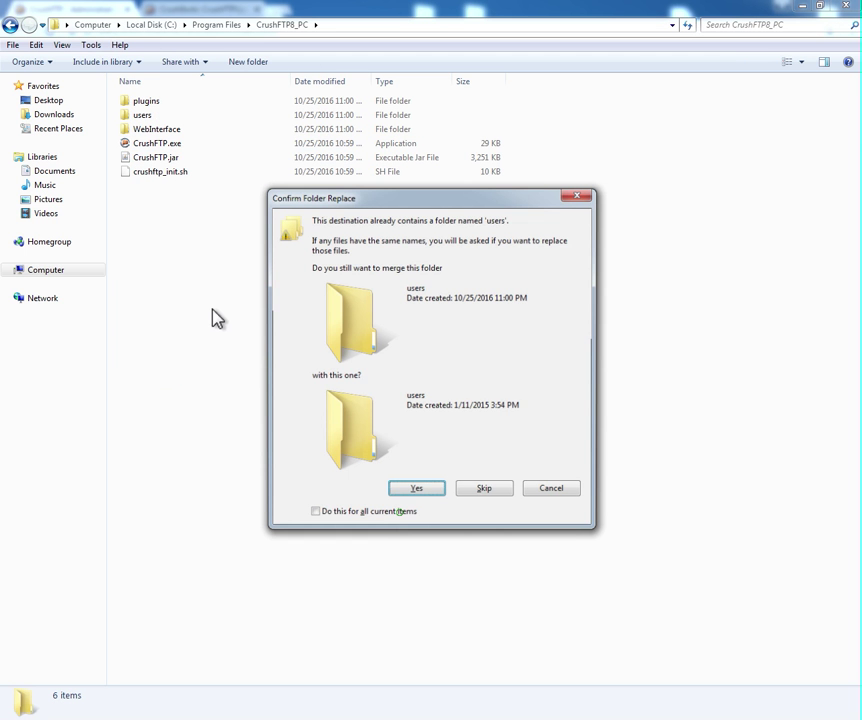
pyautogui.click(408, 489)
pyautogui.click(400, 513)
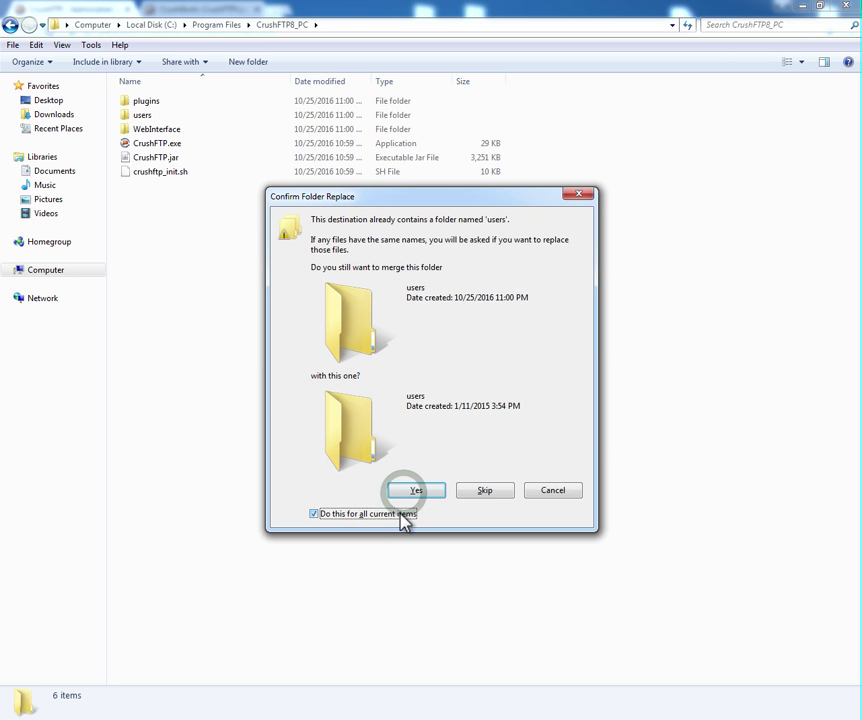
pyautogui.click(408, 489)
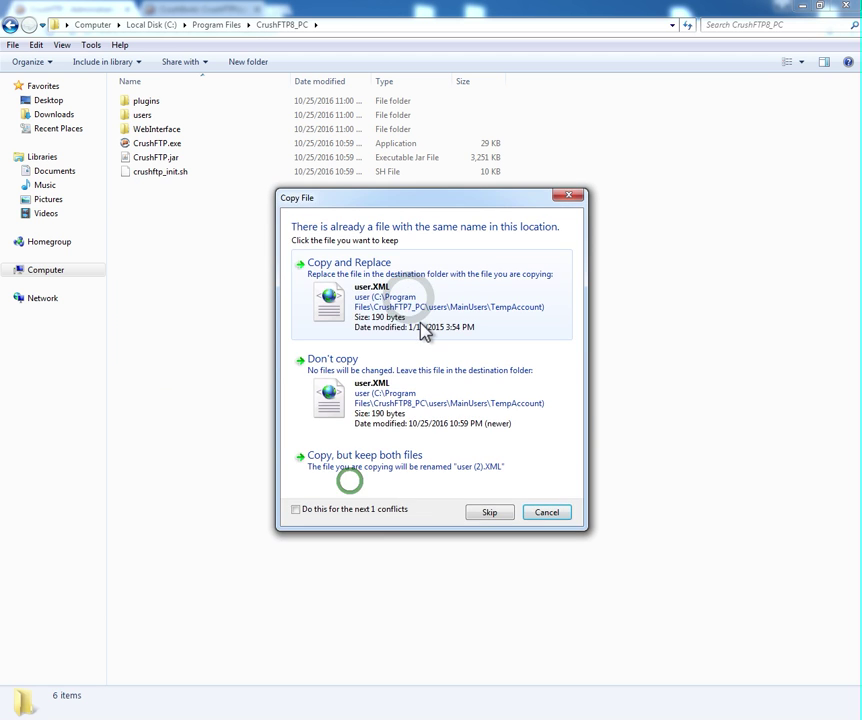
pyautogui.click(410, 305)
pyautogui.click(410, 305)
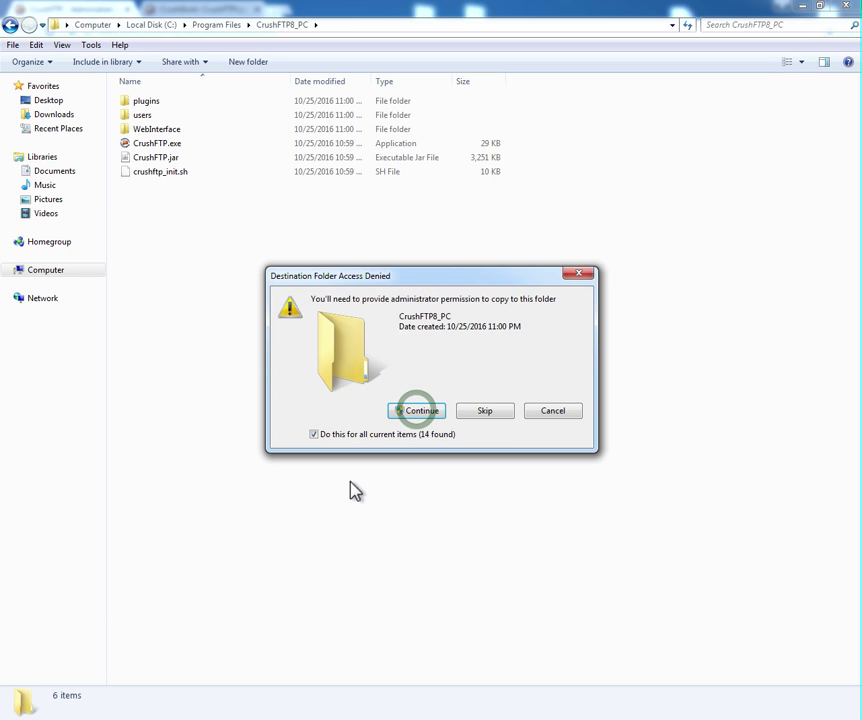
pyautogui.click(418, 410)
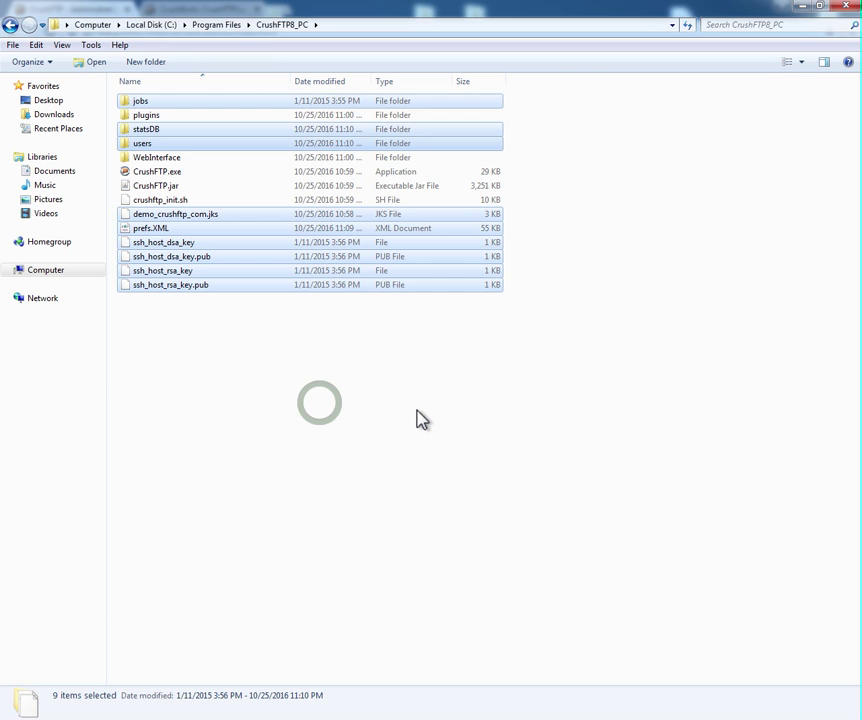
# Clear the selection and return to the Program Files folder.
pyautogui.click(321, 405)
pyautogui.click(164, 147)
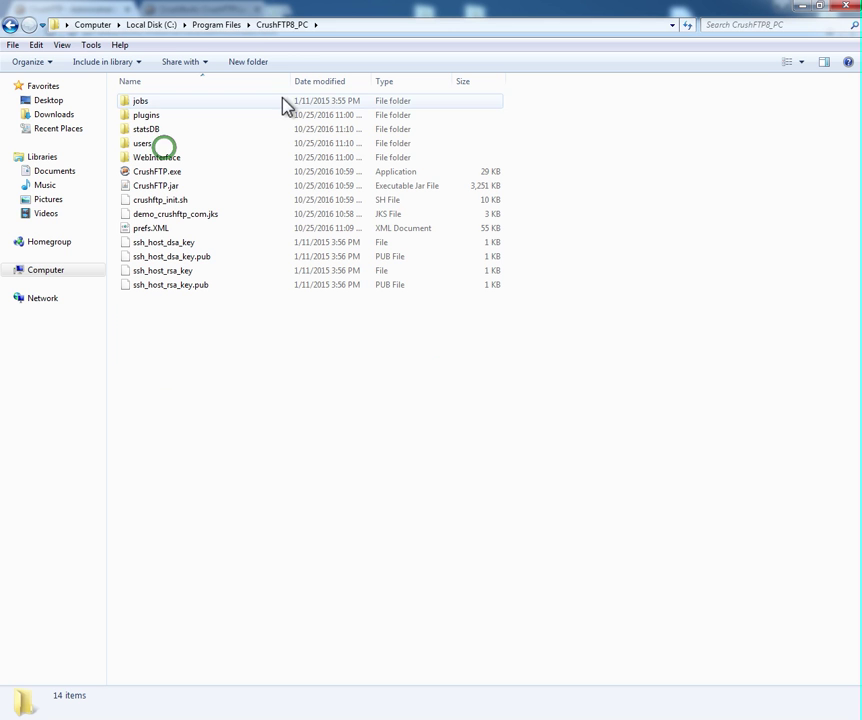
pyautogui.click(216, 24)
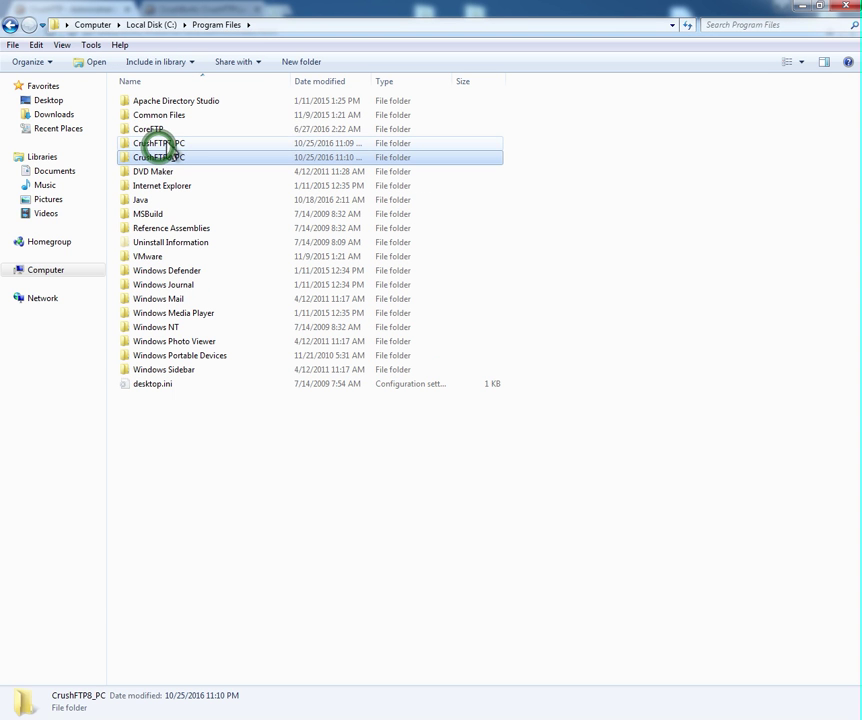
# Select mycompany.png in CrushFTP7_PC\WebInterface\images, then go back to Program Files.
pyautogui.click(158, 145)
pyautogui.doubleClick(158, 145)
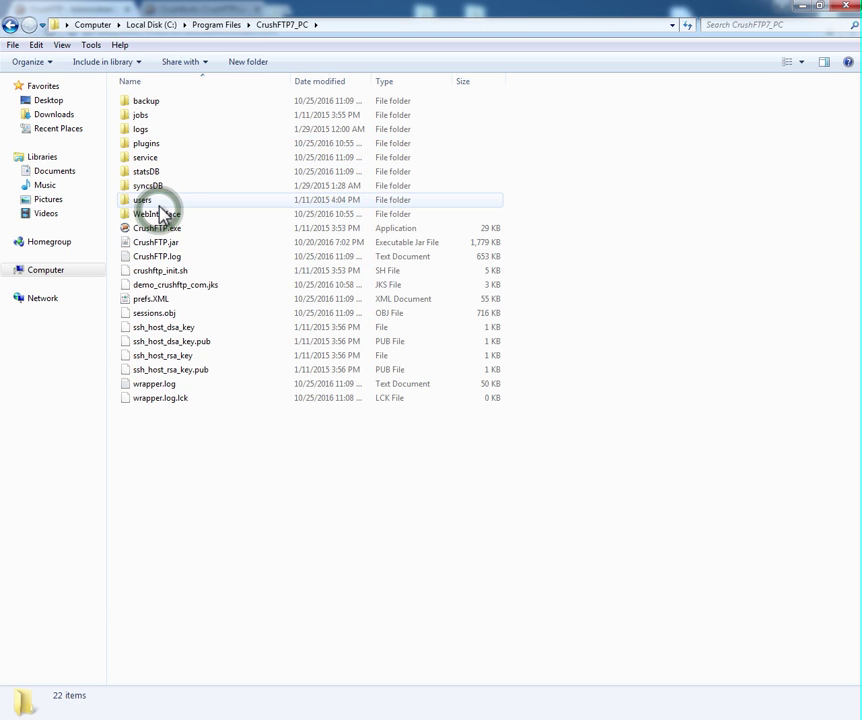
pyautogui.doubleClick(158, 214)
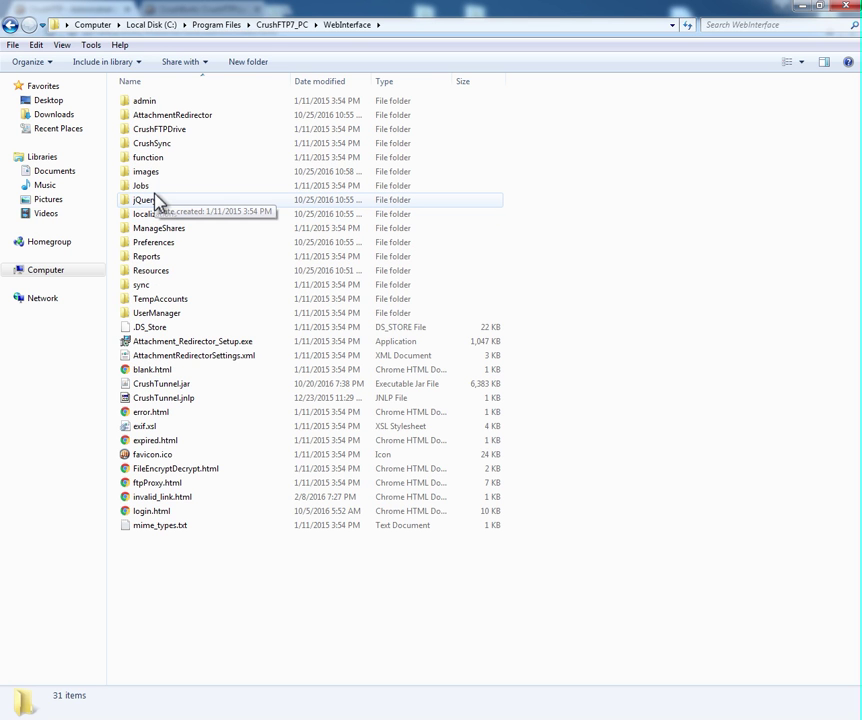
pyautogui.press('i')
pyautogui.press('Return')
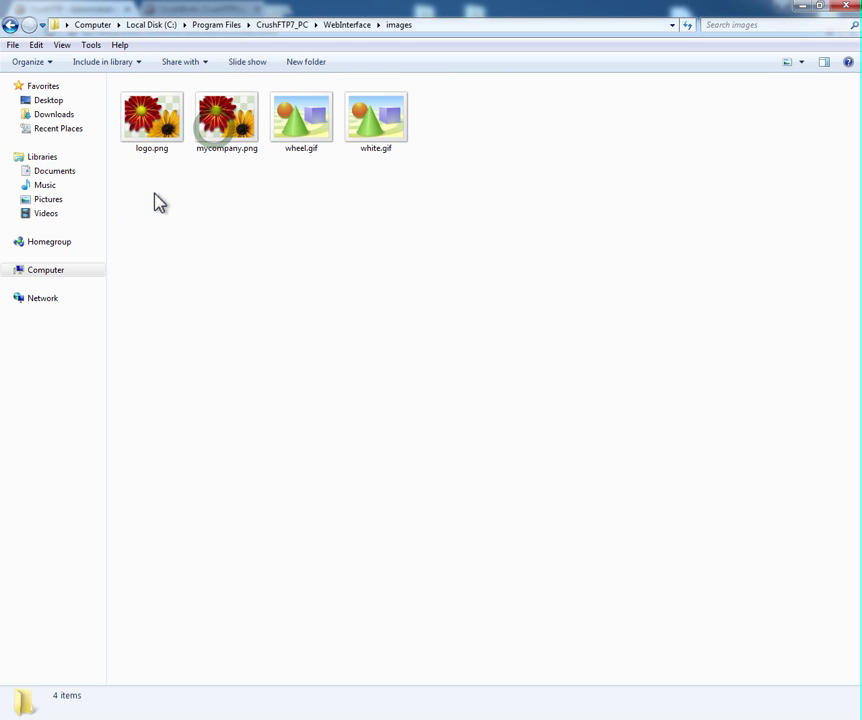
pyautogui.click(218, 138)
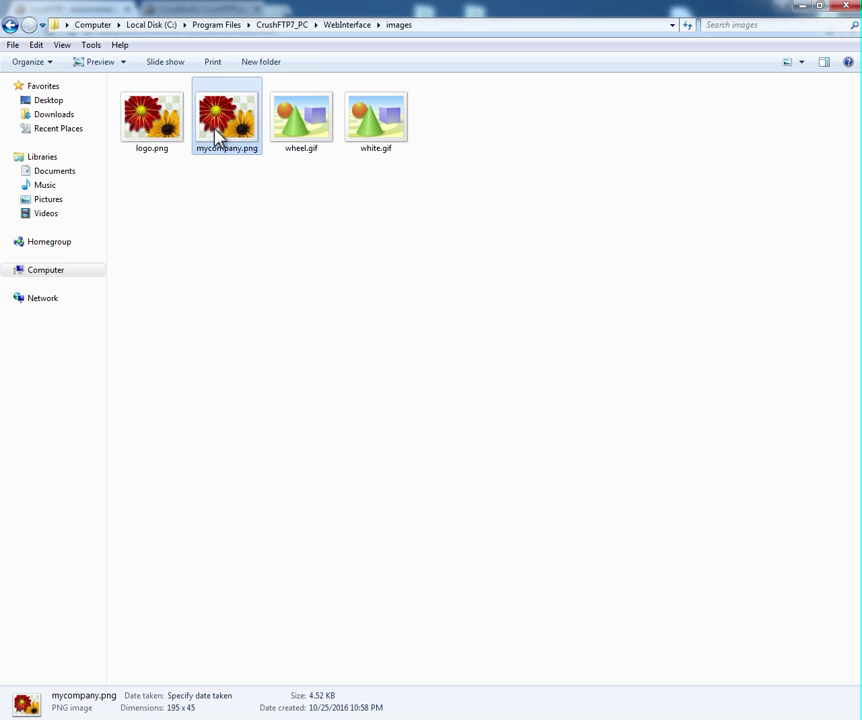
pyautogui.press('BackSpace')
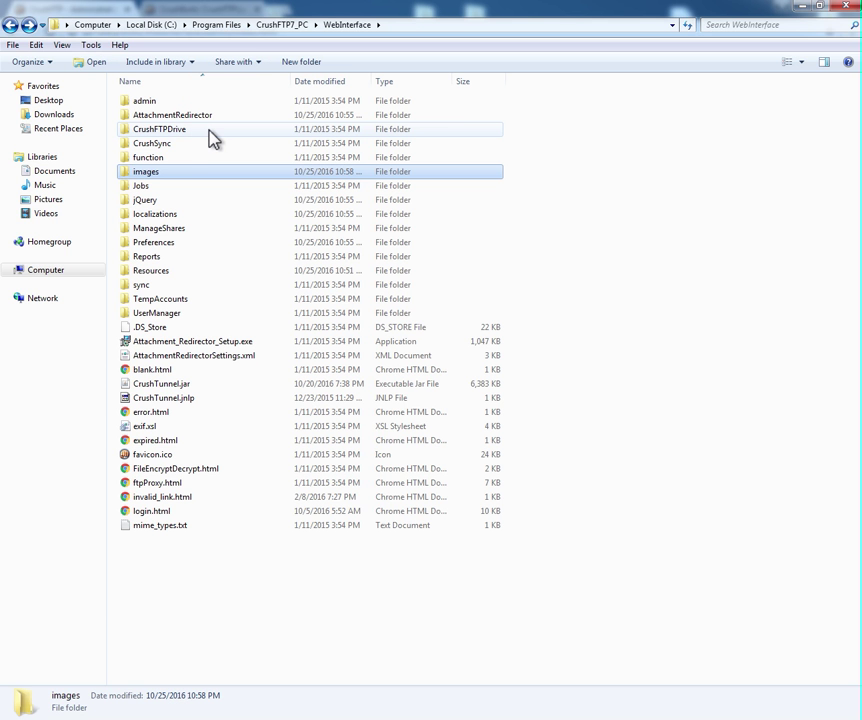
pyautogui.press('BackSpace')
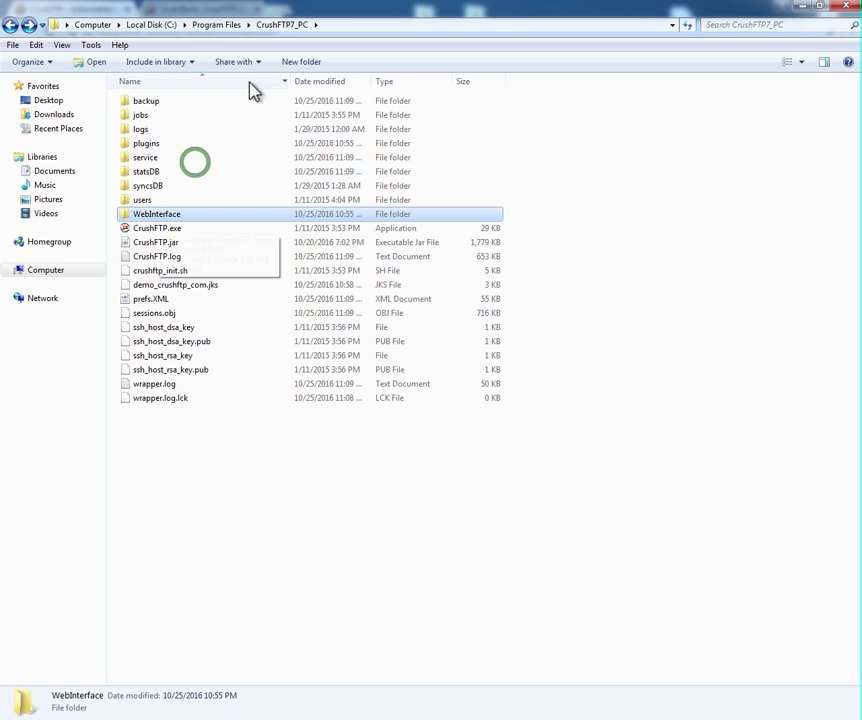
pyautogui.click(218, 25)
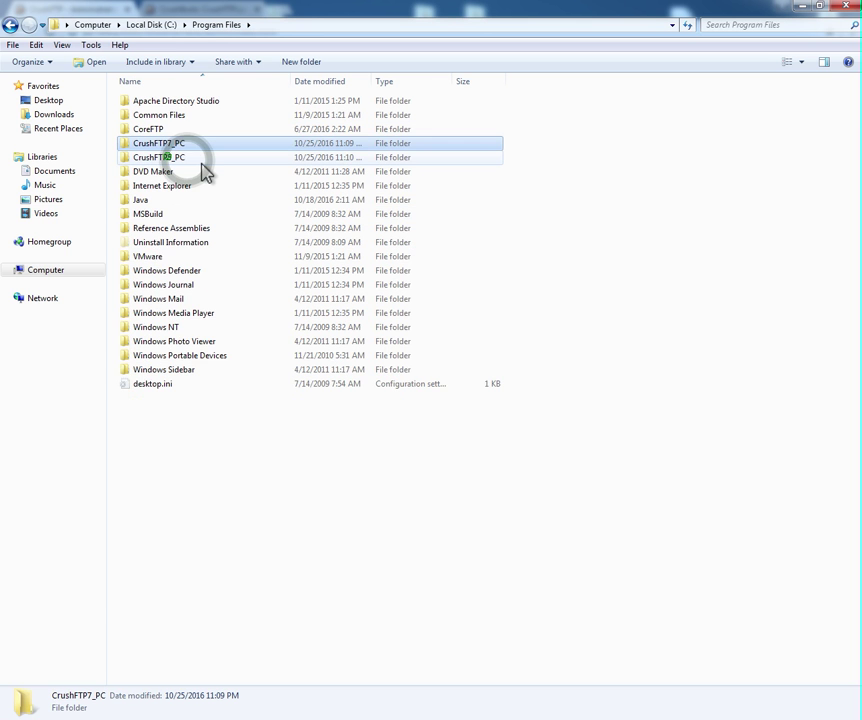
# Paste mycompany.png into CrushFTP8_PC\WebInterface\images, granting permission, then return to CrushFTP8_PC.
pyautogui.doubleClick(192, 159)
pyautogui.click(168, 157)
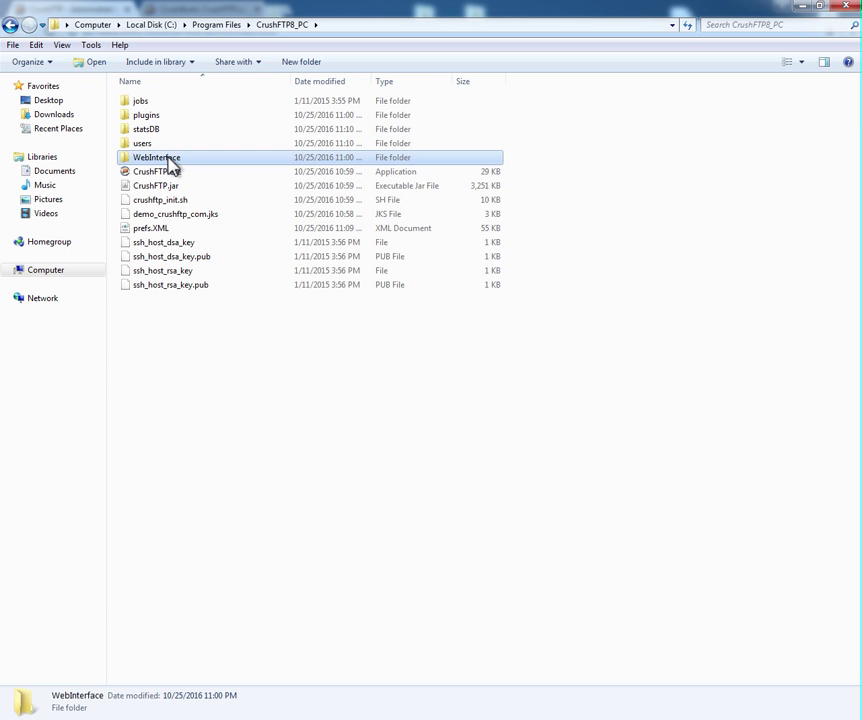
pyautogui.doubleClick(172, 160)
pyautogui.press('Return')
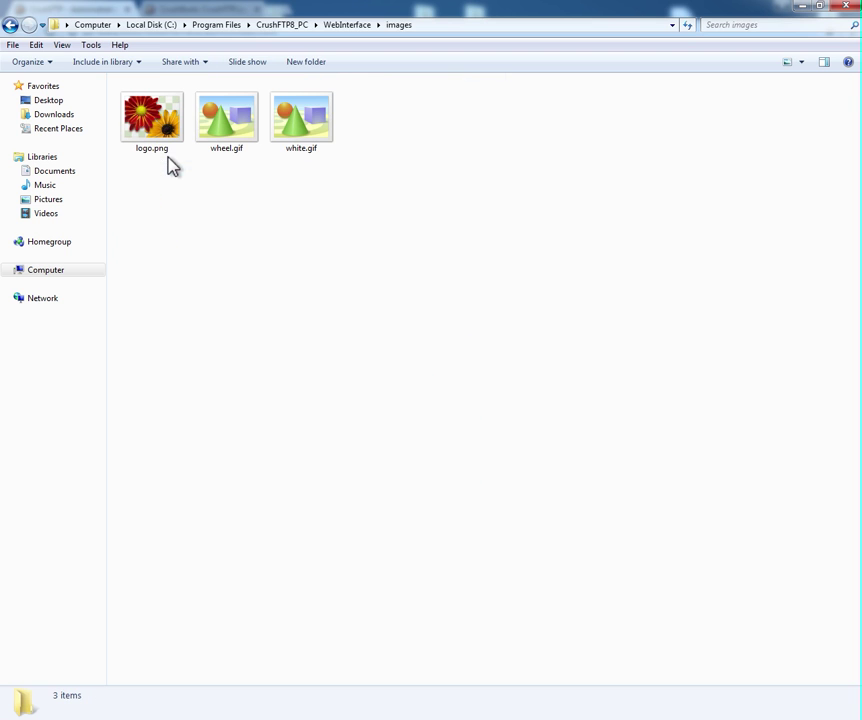
pyautogui.hotkey('ctrl', 'v')
pyautogui.press('Return')
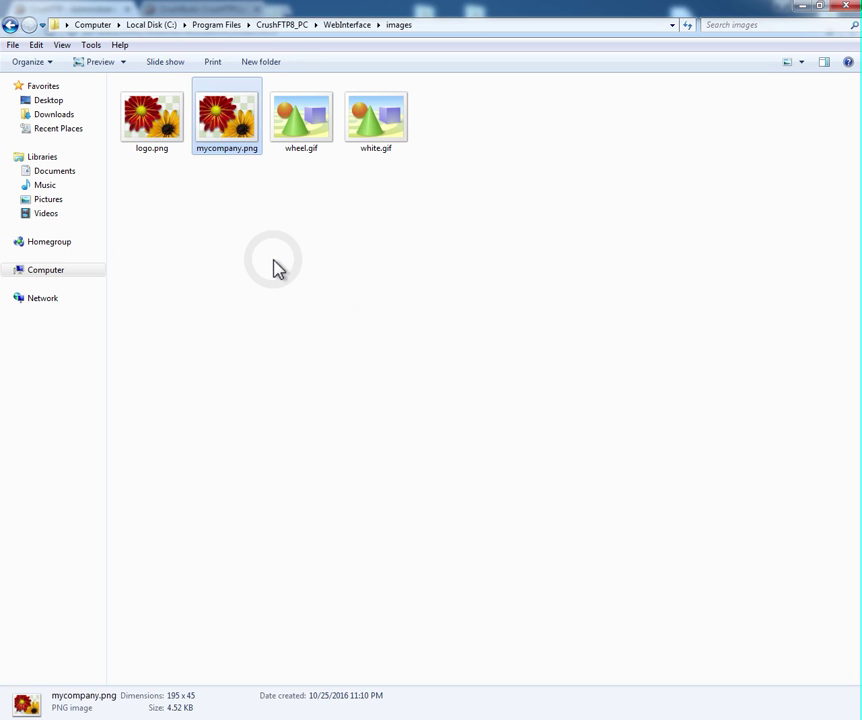
pyautogui.press('BackSpace')
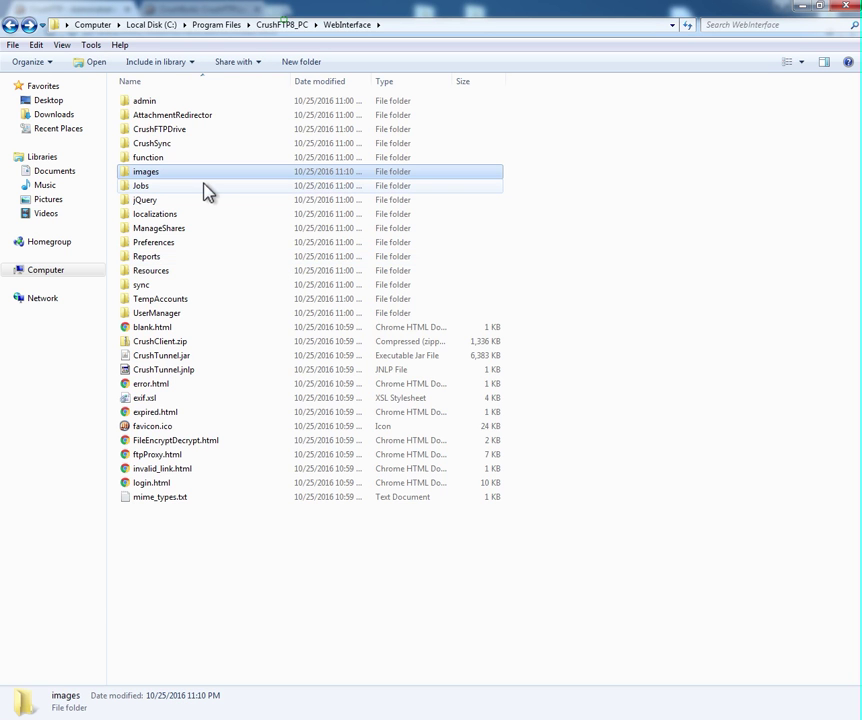
pyautogui.click(283, 24)
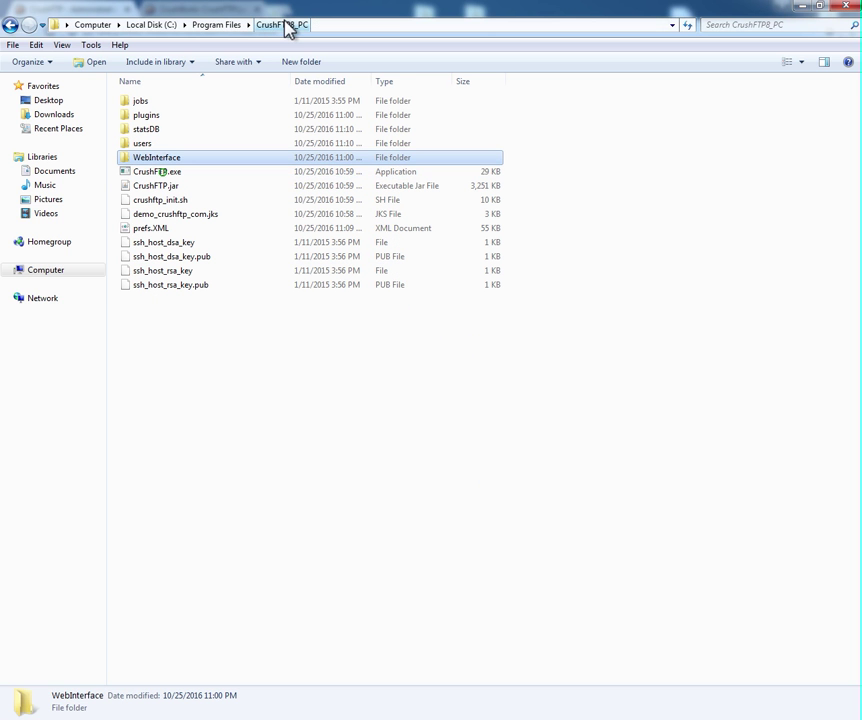
# Run CrushFTP 8's CrushFTP.exe as administrator, dismiss the server URLs message and start the daemon/service.
pyautogui.doubleClick(300, 171)
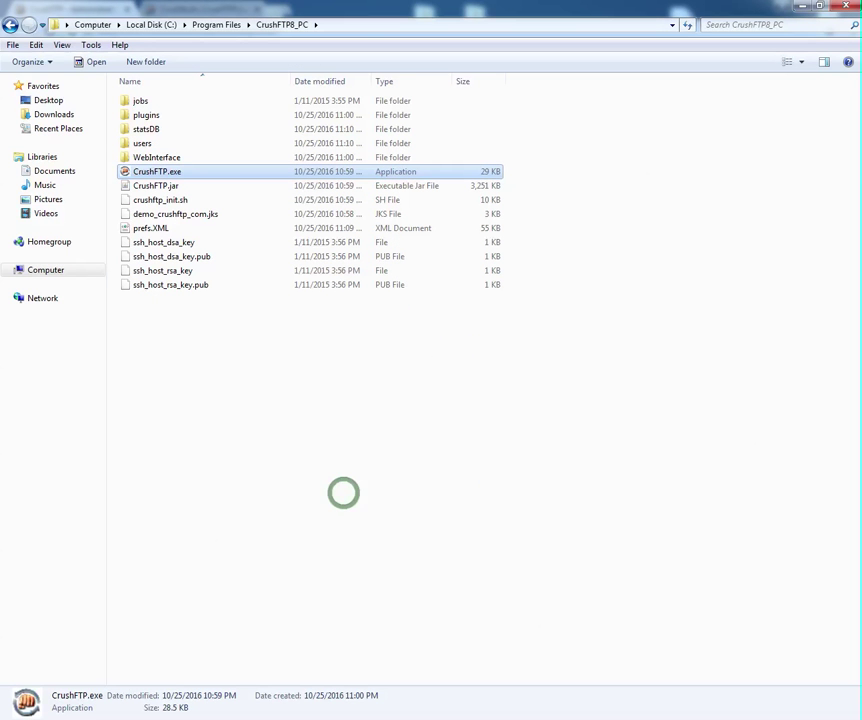
pyautogui.click(151, 173)
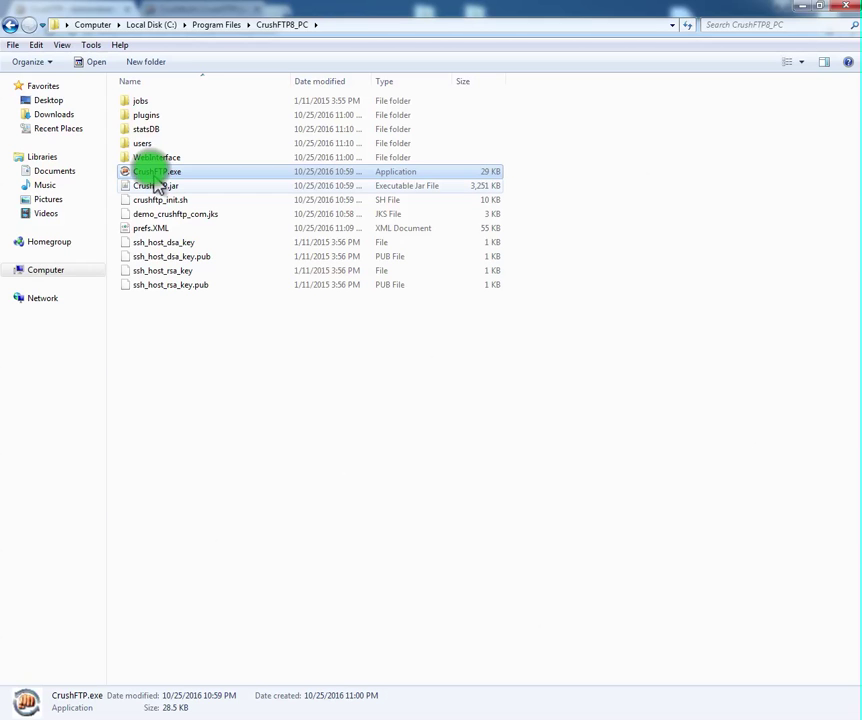
pyautogui.click(150, 171)
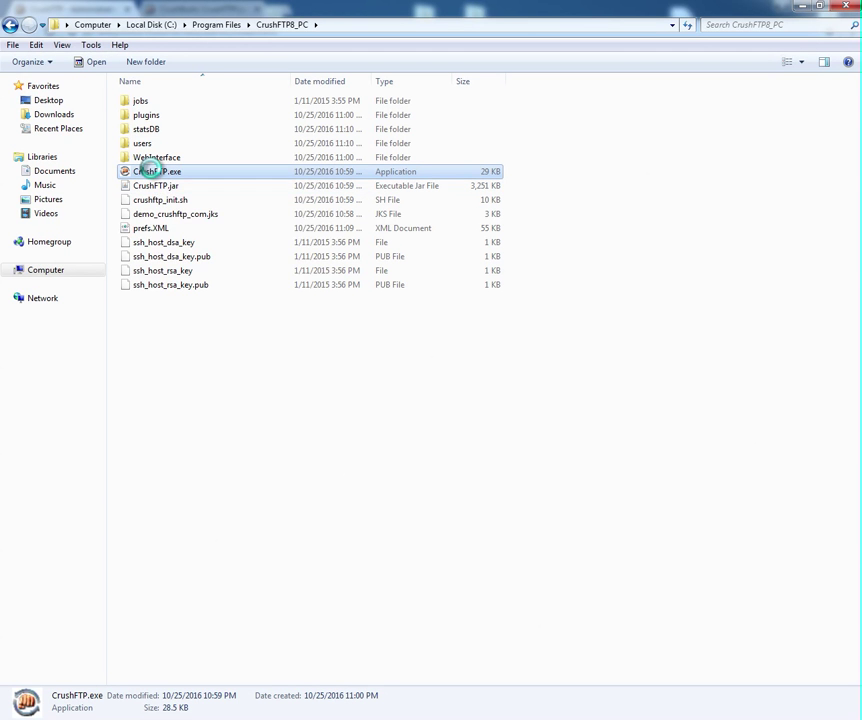
pyautogui.rightClick(150, 171)
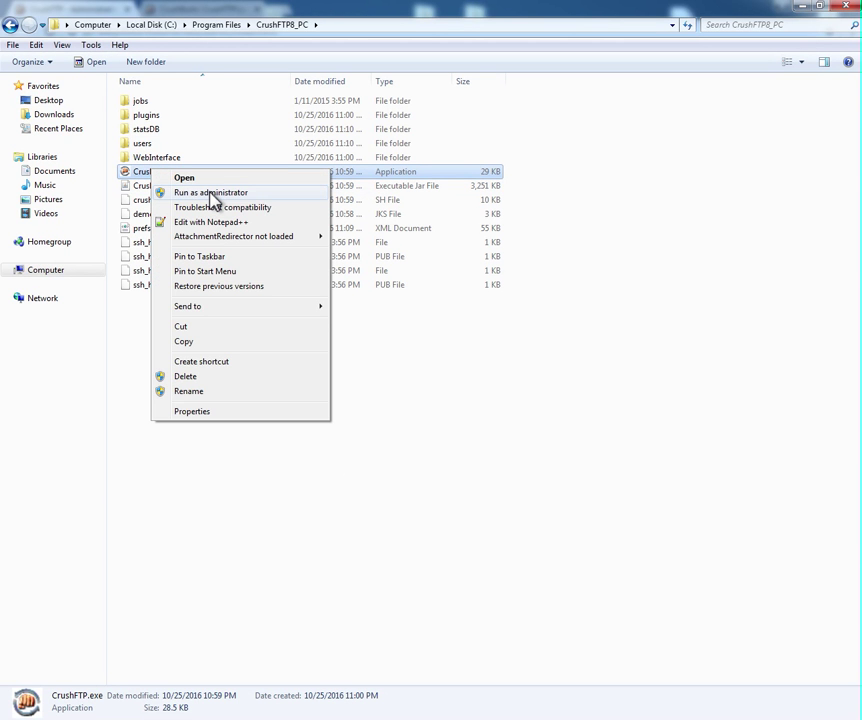
pyautogui.click(212, 194)
pyautogui.click(482, 398)
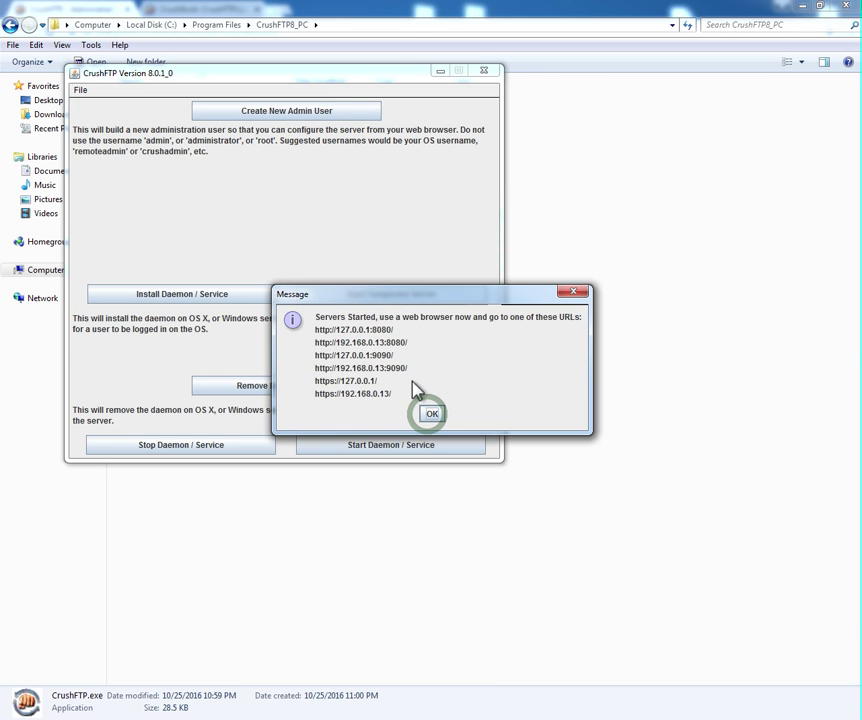
pyautogui.click(429, 412)
pyautogui.click(326, 437)
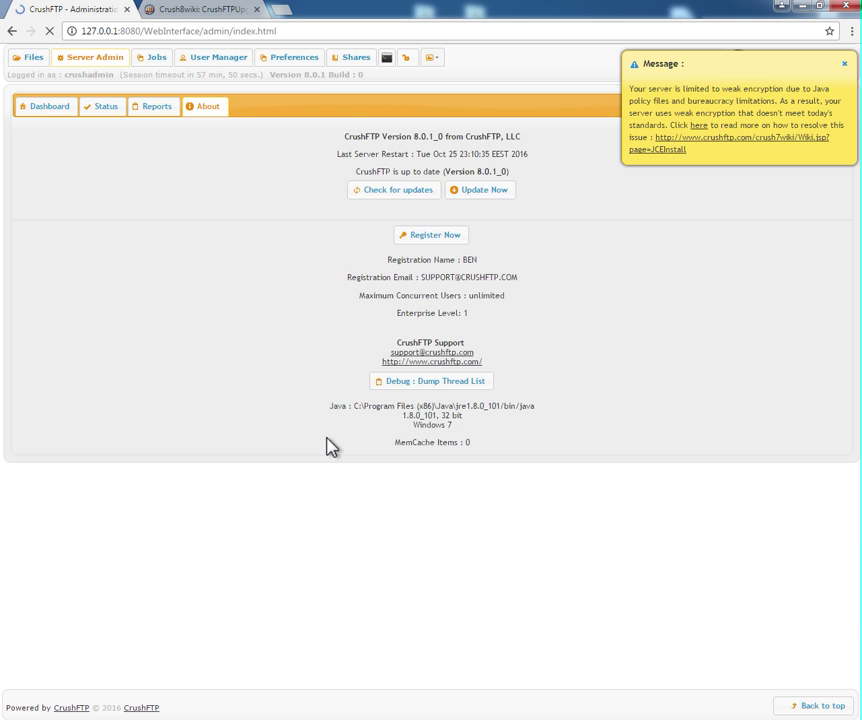
# Log in to the admin console with the admin username and password.
pyautogui.write('c')
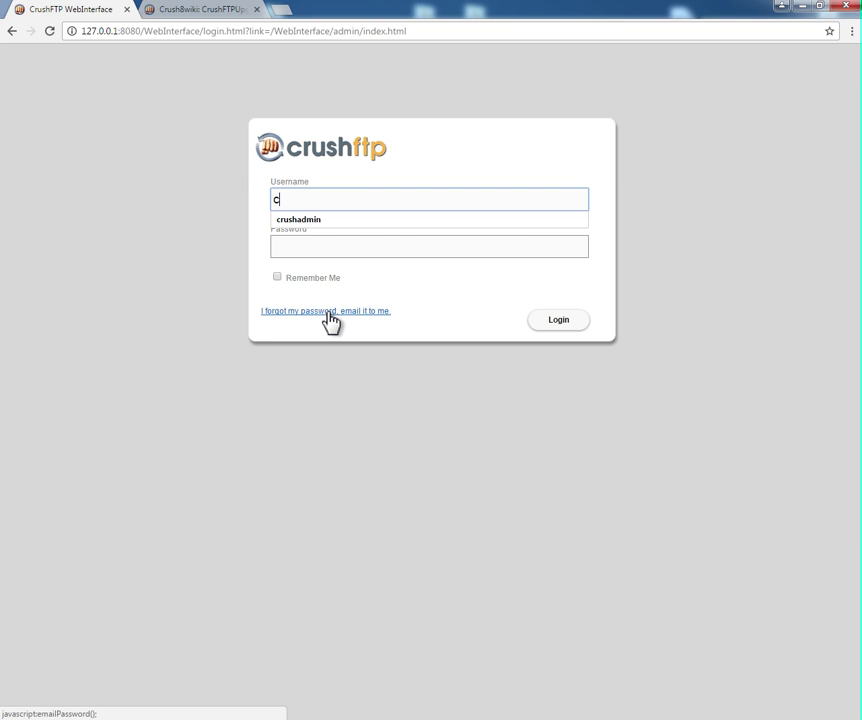
pyautogui.write('rushadmin')
pyautogui.press('Tab')
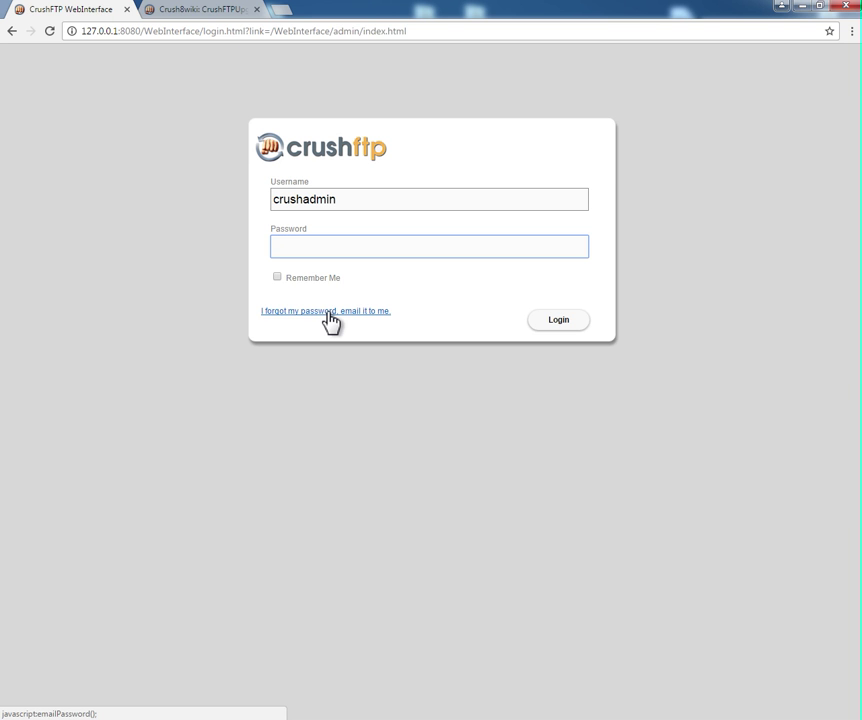
pyautogui.write('********')
pyautogui.press('Return')
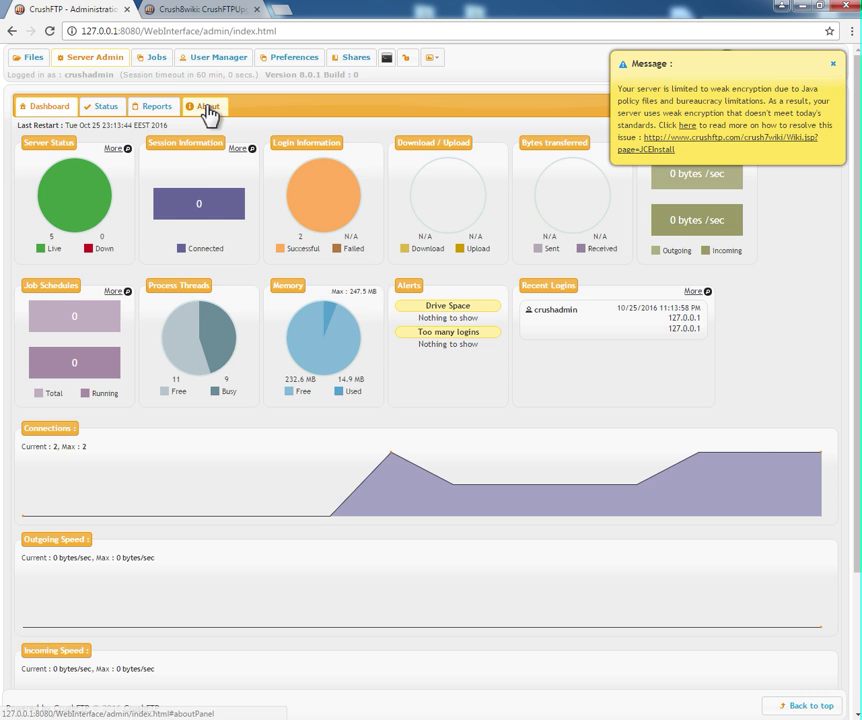
# Open the About page's registration form and enter the registrant's name and e-mail.
pyautogui.click(208, 108)
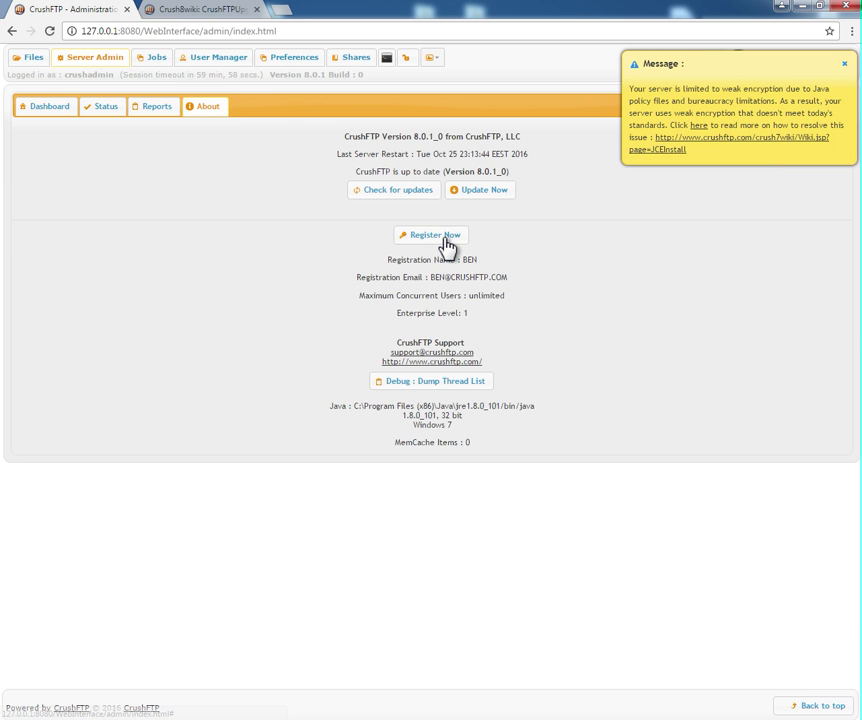
pyautogui.click(446, 244)
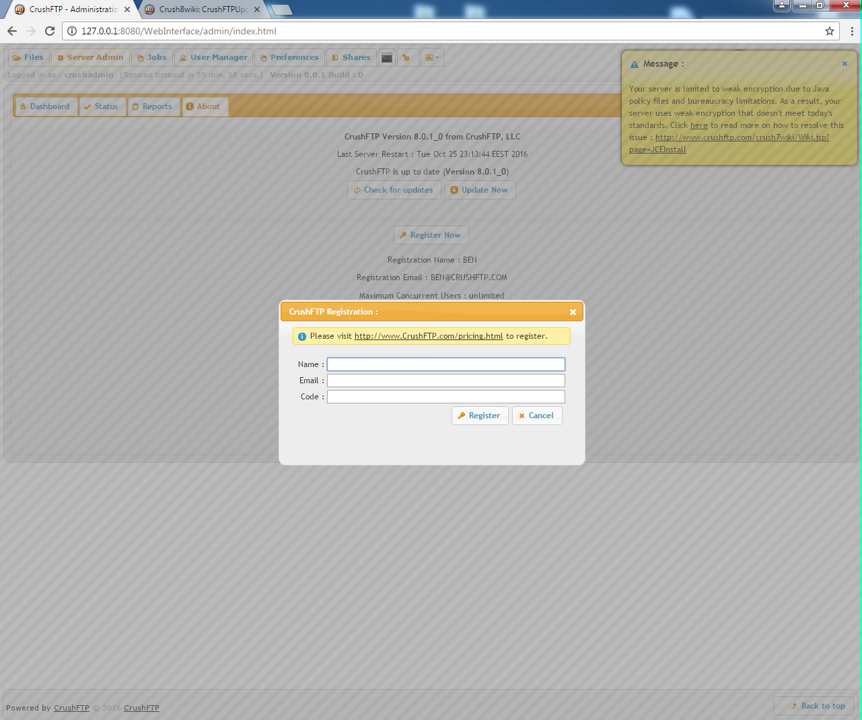
pyautogui.click(430, 372)
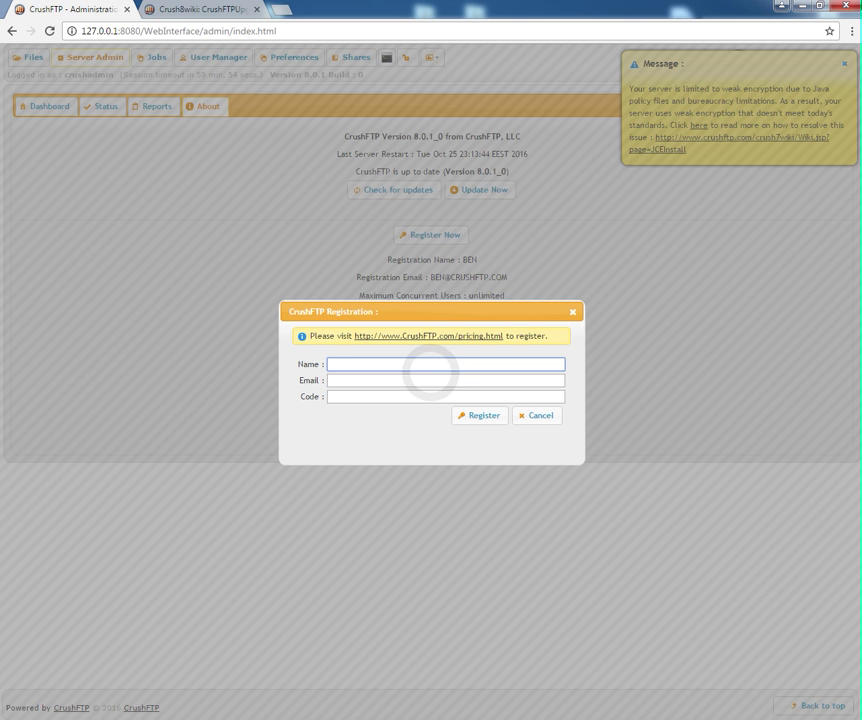
pyautogui.write('ben')
pyautogui.press('Tab')
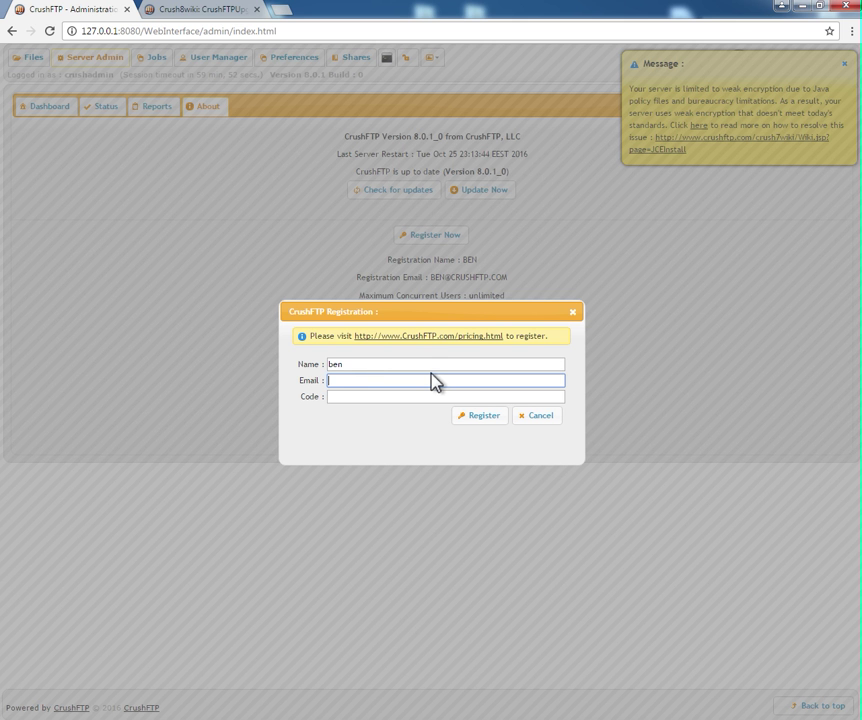
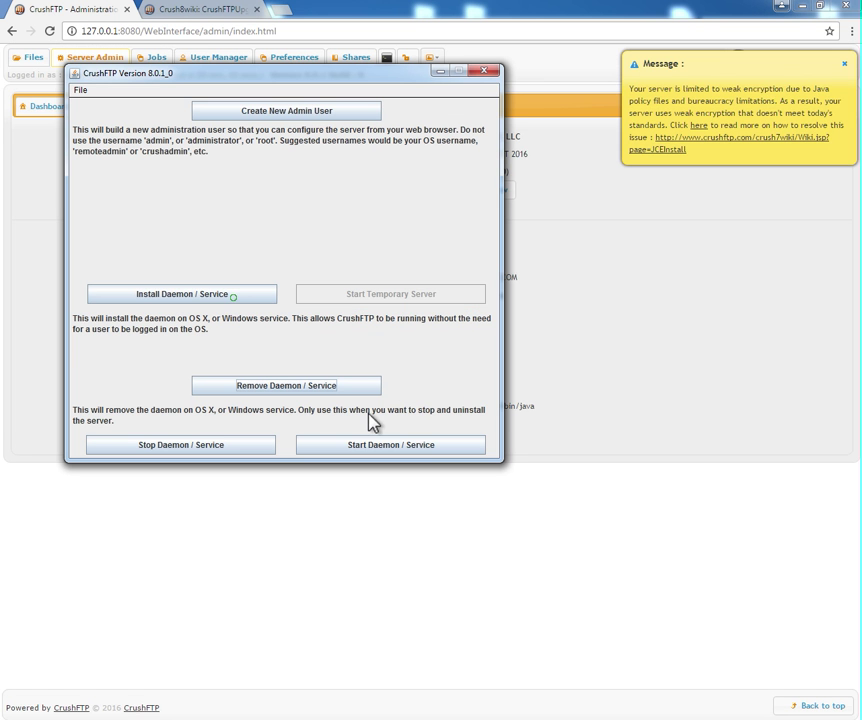
# Install CrushFTP 8 as a Windows service and dismiss the confirmation.
pyautogui.click(233, 298)
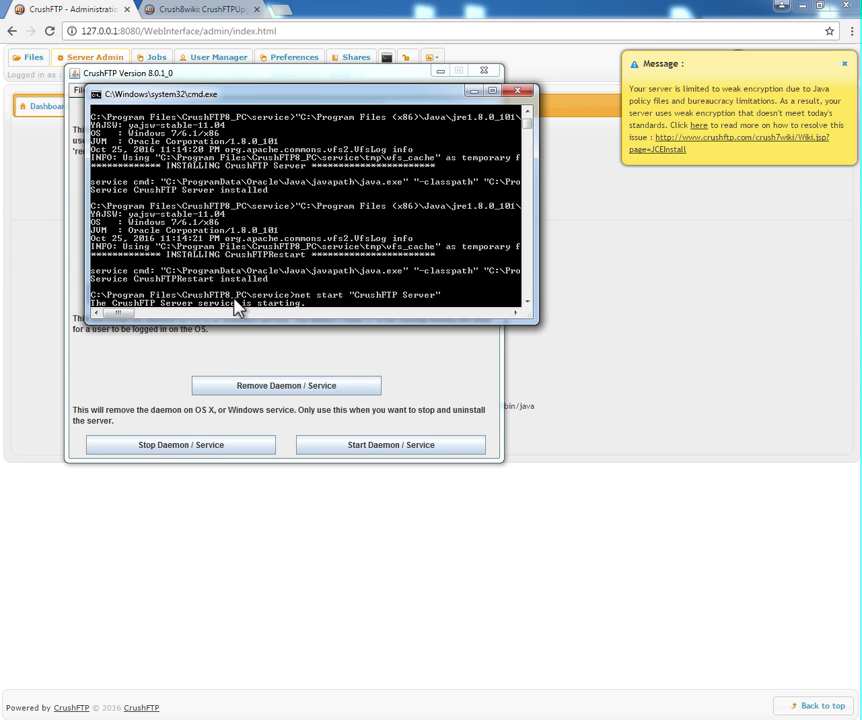
pyautogui.press('Return')
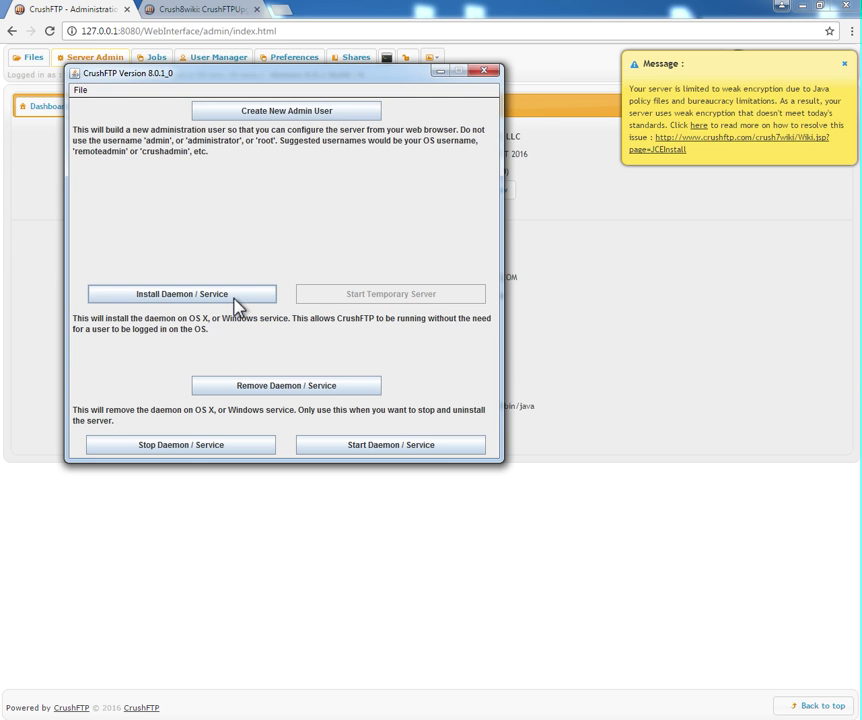
pyautogui.click(262, 309)
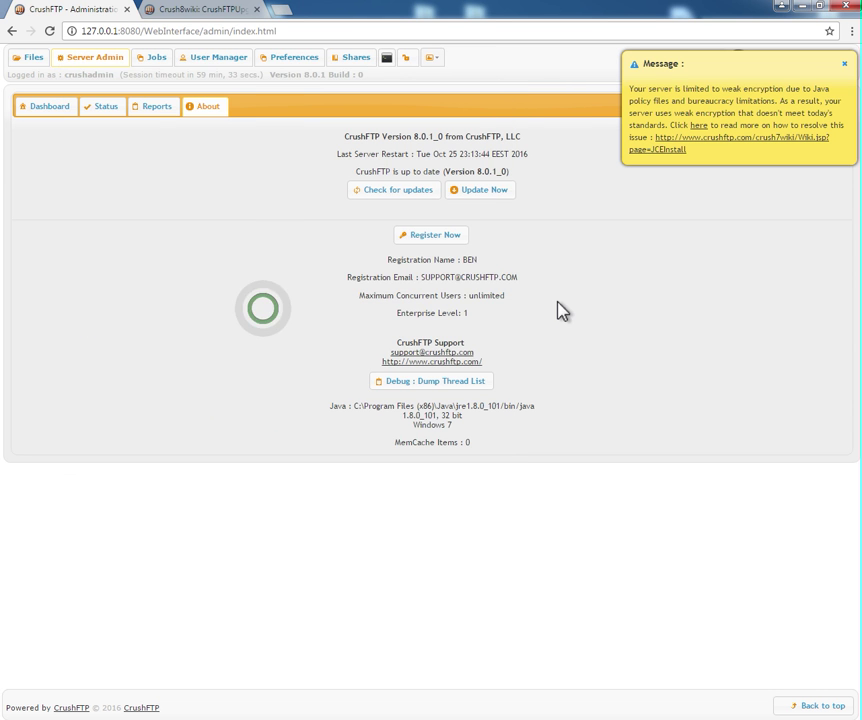
# Reload the web admin page and enter the admin username and password.
pyautogui.press('F5')
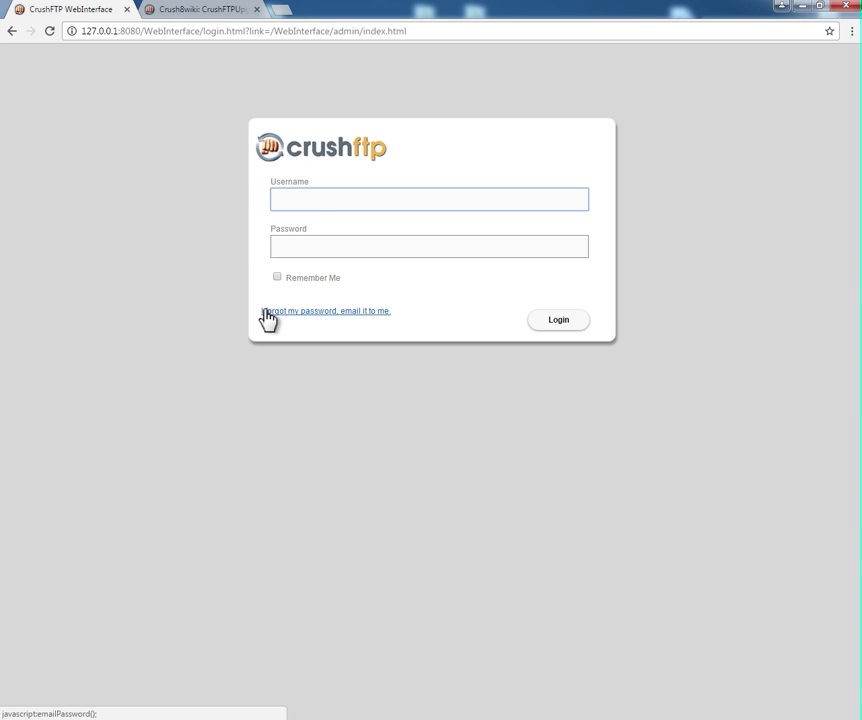
pyautogui.write('crushadmin')
pyautogui.press('Tab')
pyautogui.write('p')
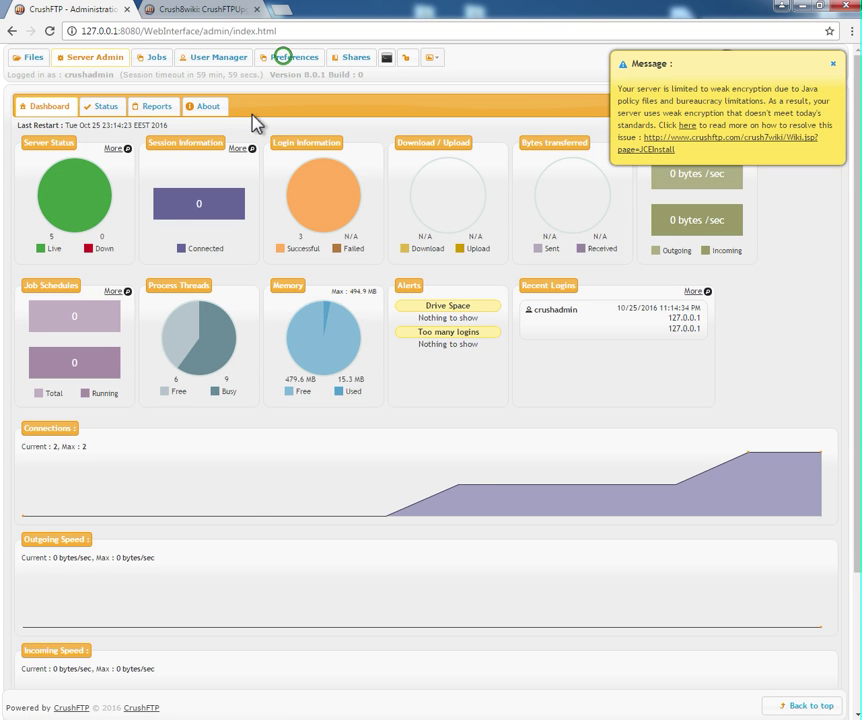
# Open Preferences > Encryption > SSL and test the current certificate.
pyautogui.click(291, 58)
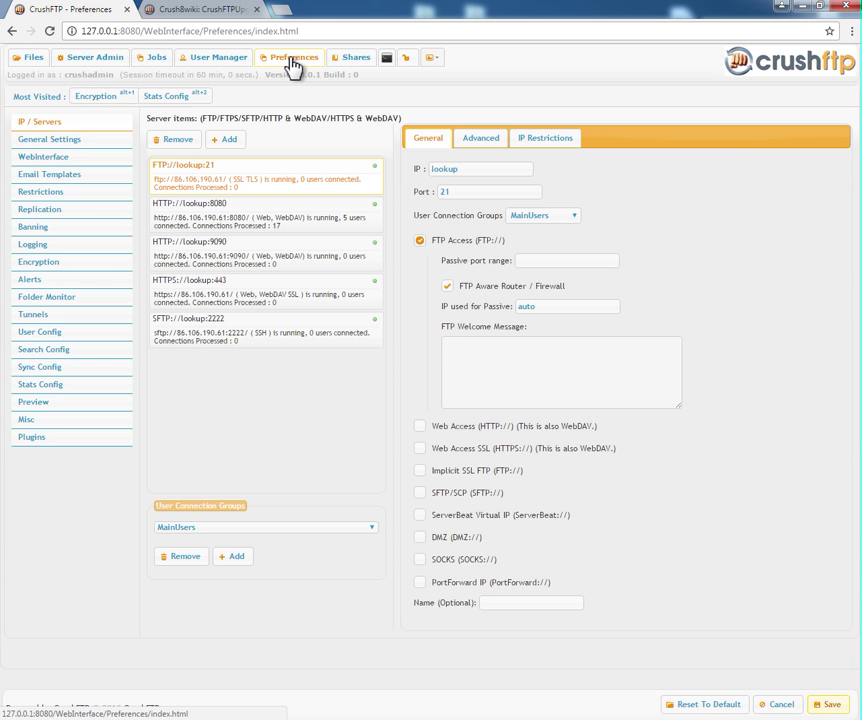
pyautogui.click(62, 264)
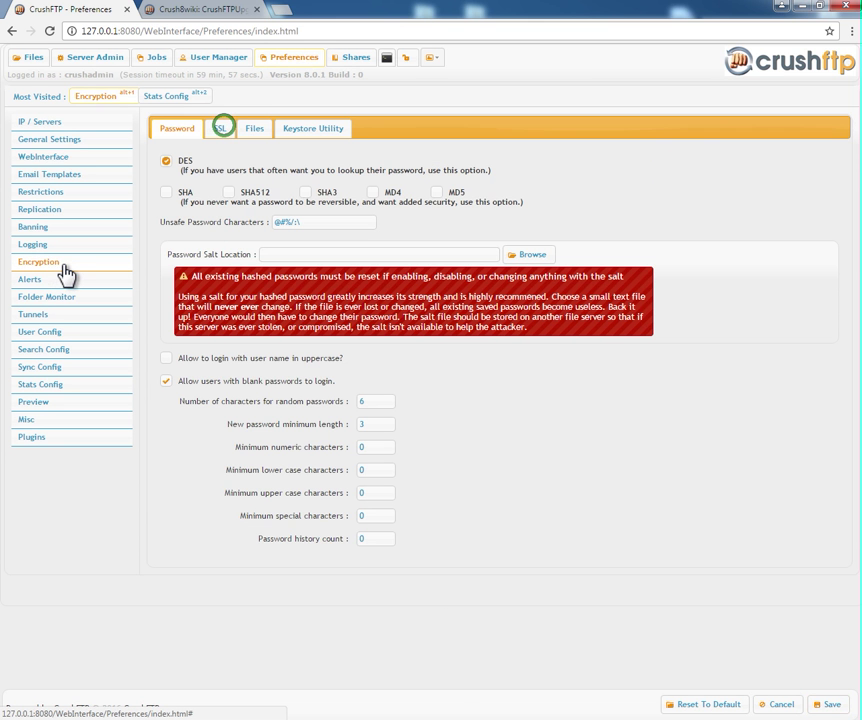
pyautogui.click(223, 129)
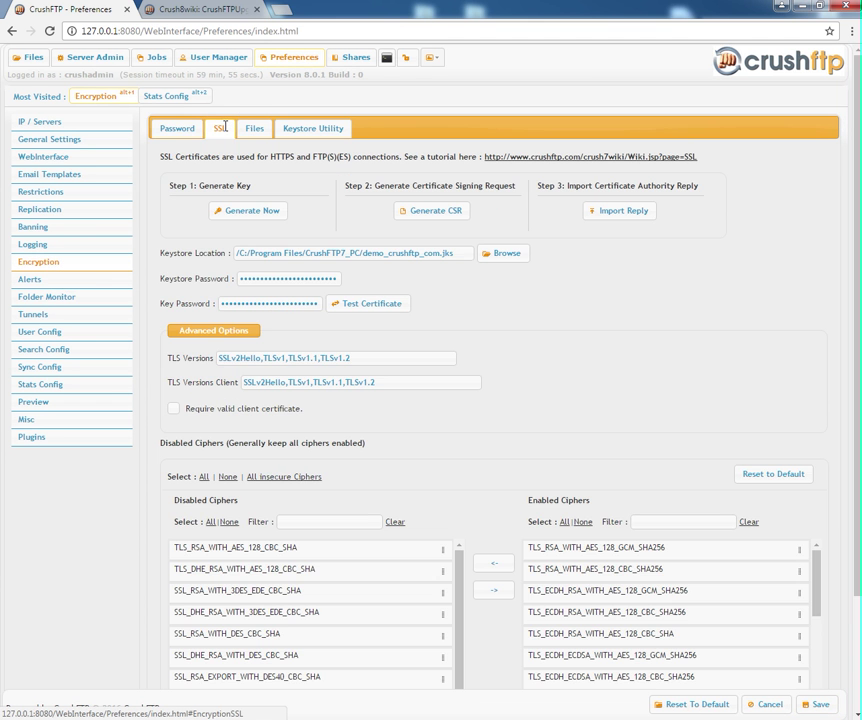
pyautogui.click(354, 301)
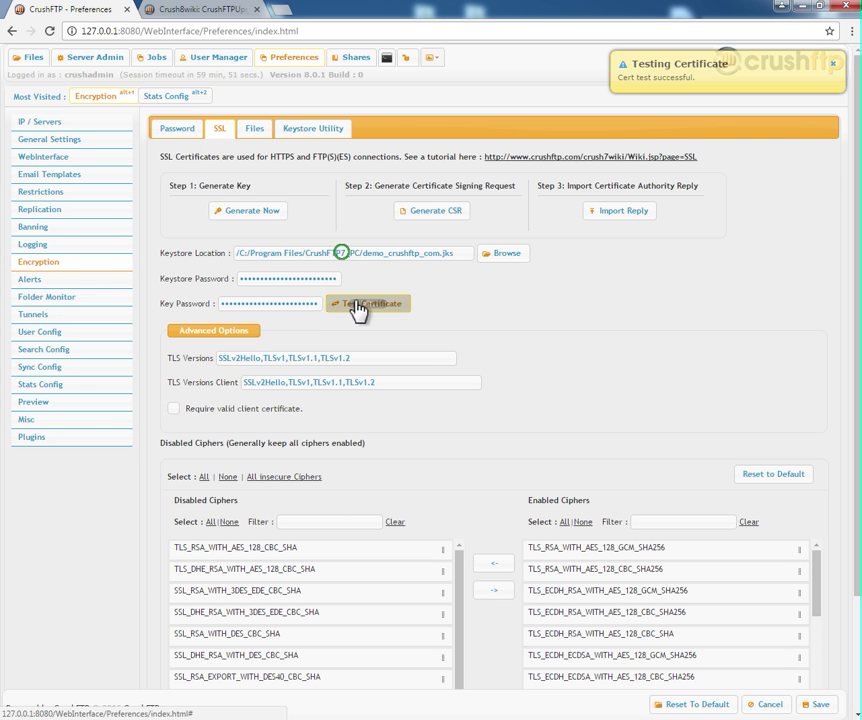
# Change the keystore location from CrushFTP7_PC to CrushFTP8_PC, re-test the certificate and save.
pyautogui.click(342, 253)
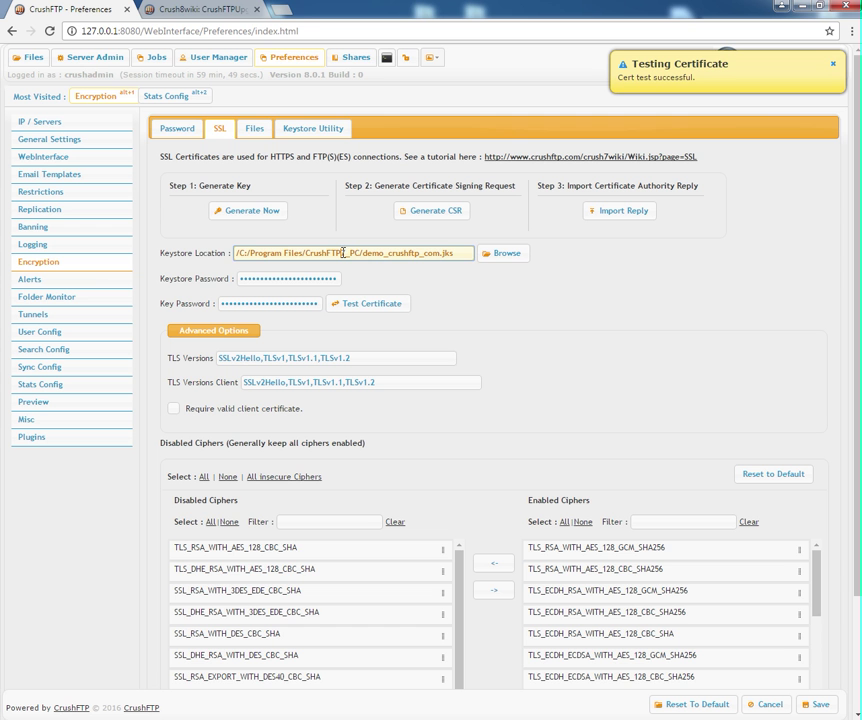
pyautogui.click(436, 303)
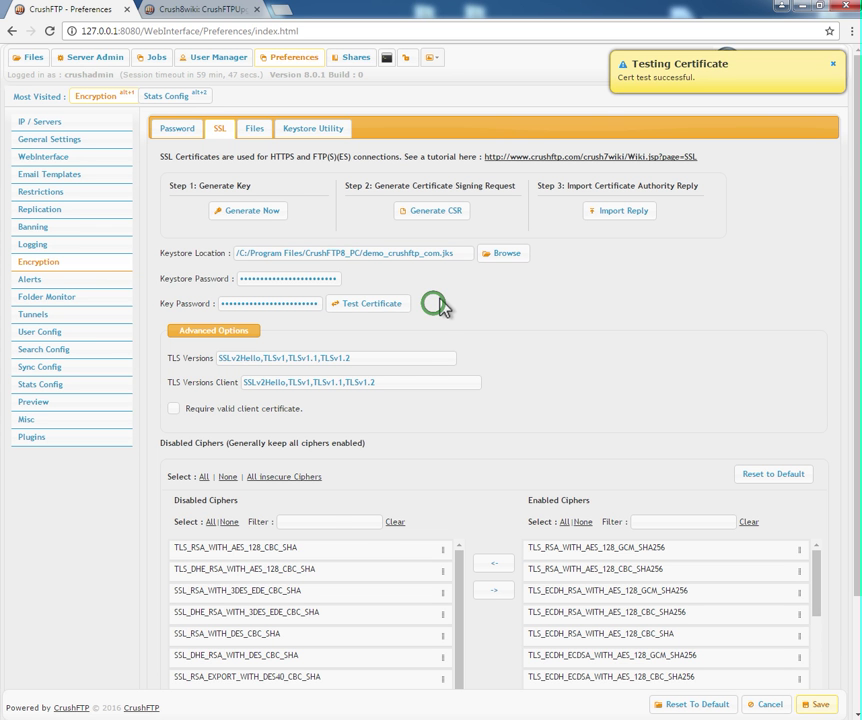
pyautogui.click(403, 306)
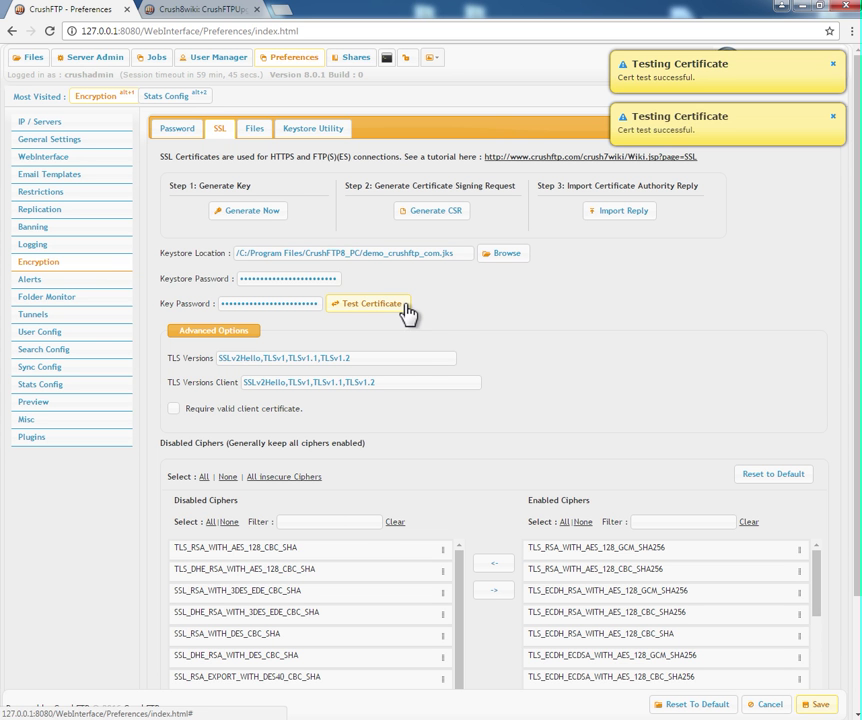
pyautogui.click(819, 705)
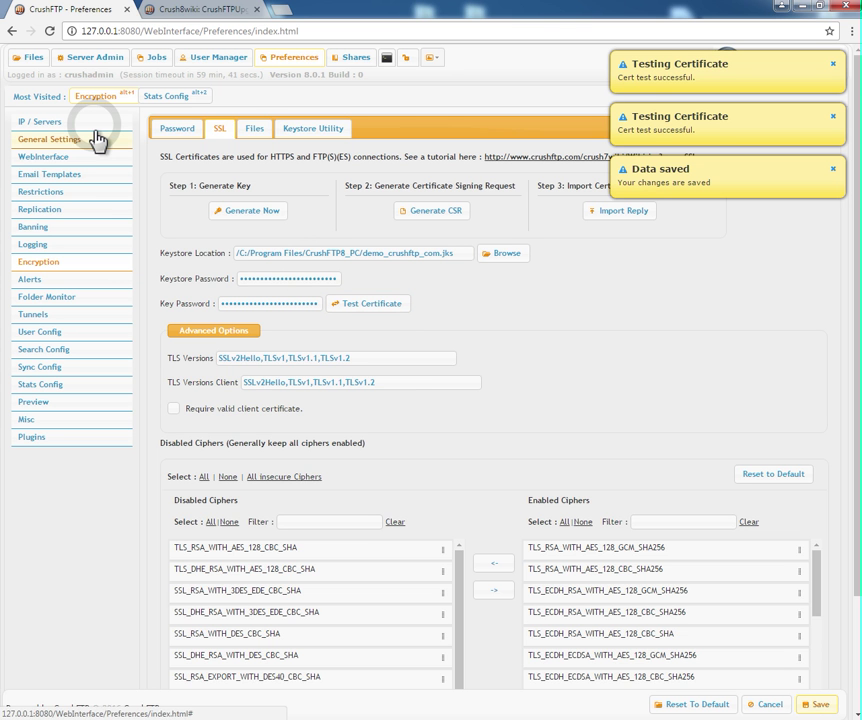
pyautogui.click(97, 125)
pyautogui.click(244, 293)
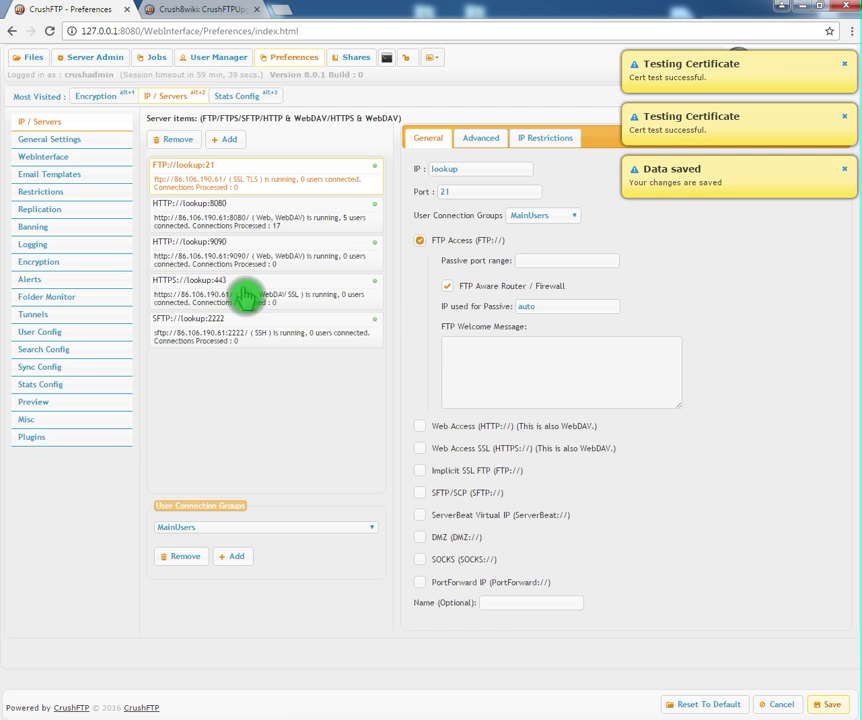
pyautogui.rightClick(249, 309)
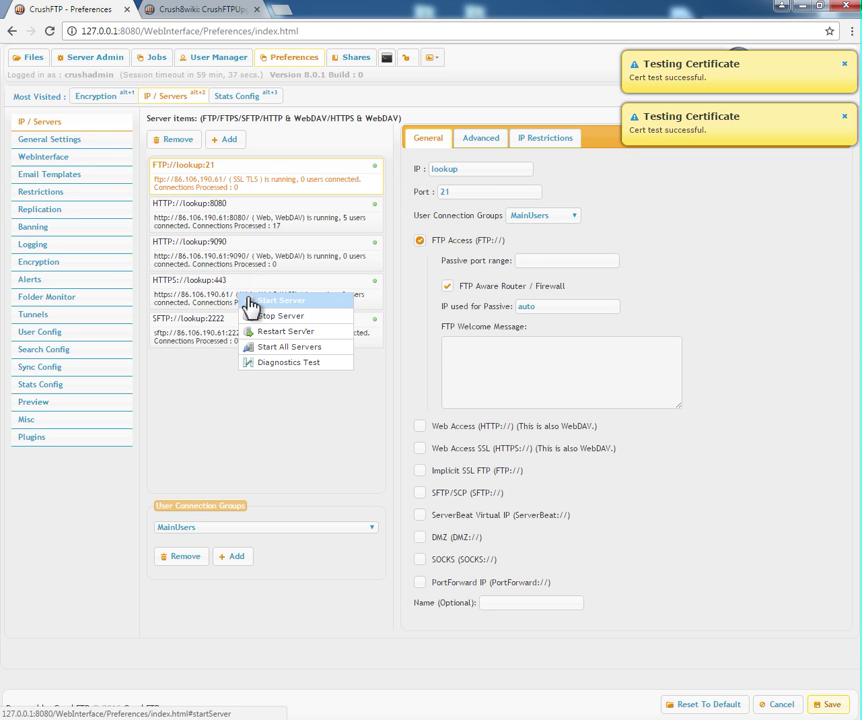
pyautogui.click(307, 331)
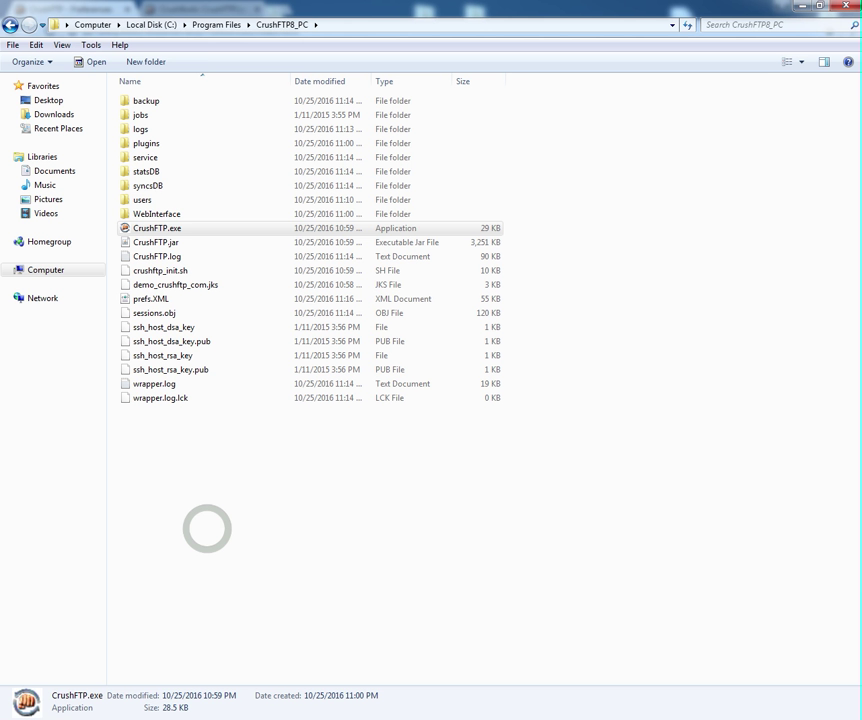
# In Program Files, append '_off' to the CrushFTP7_PC folder name and grant administrator permission.
pyautogui.click(210, 535)
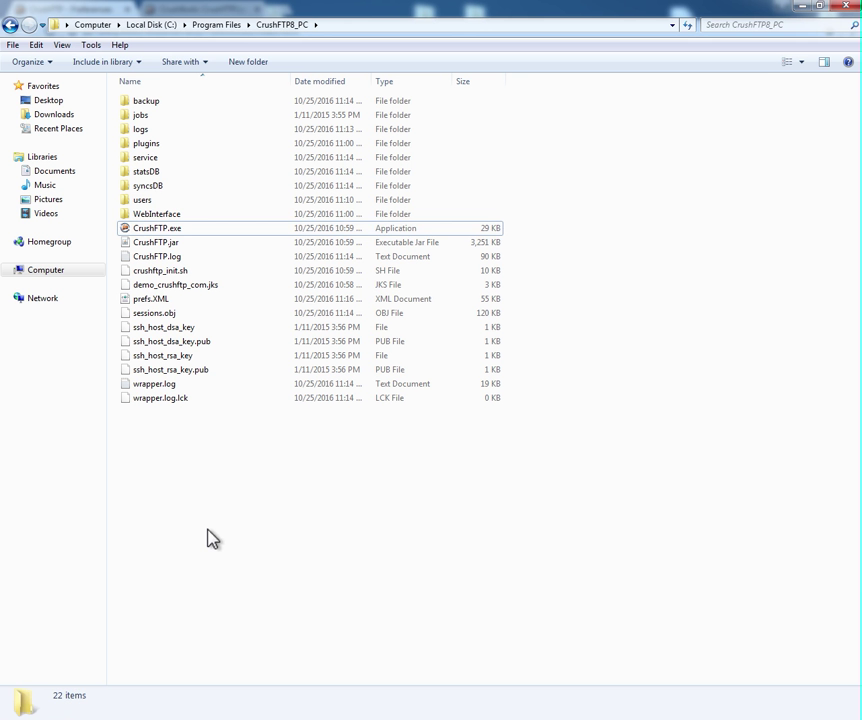
pyautogui.doubleClick(155, 214)
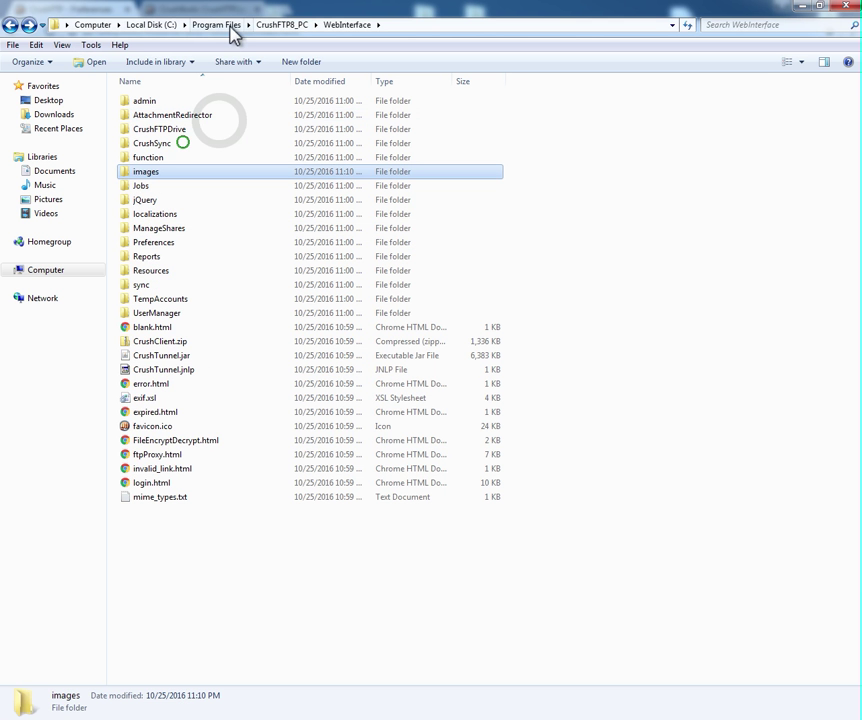
pyautogui.click(229, 28)
pyautogui.click(184, 146)
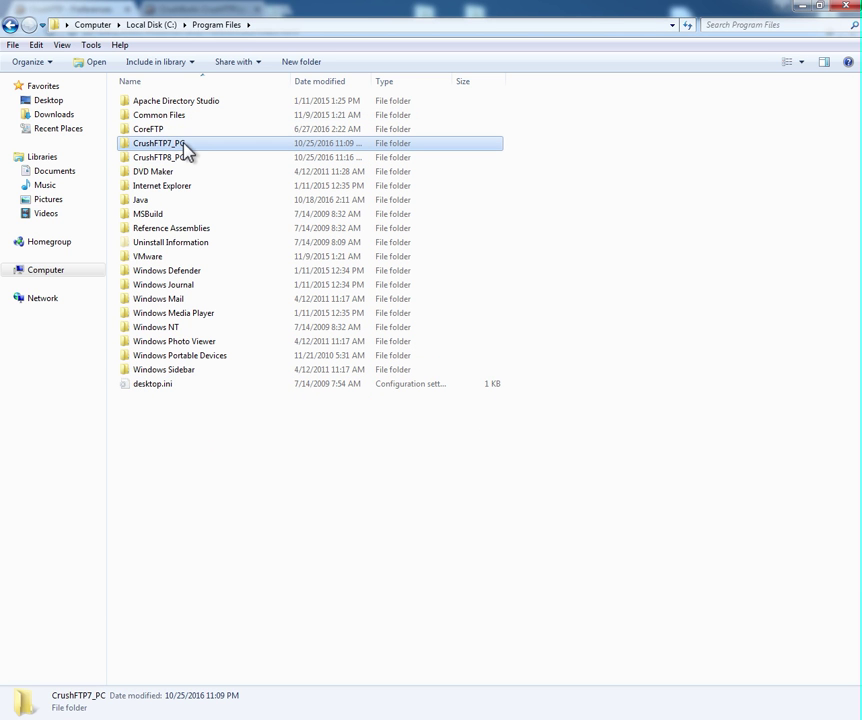
pyautogui.press('F2')
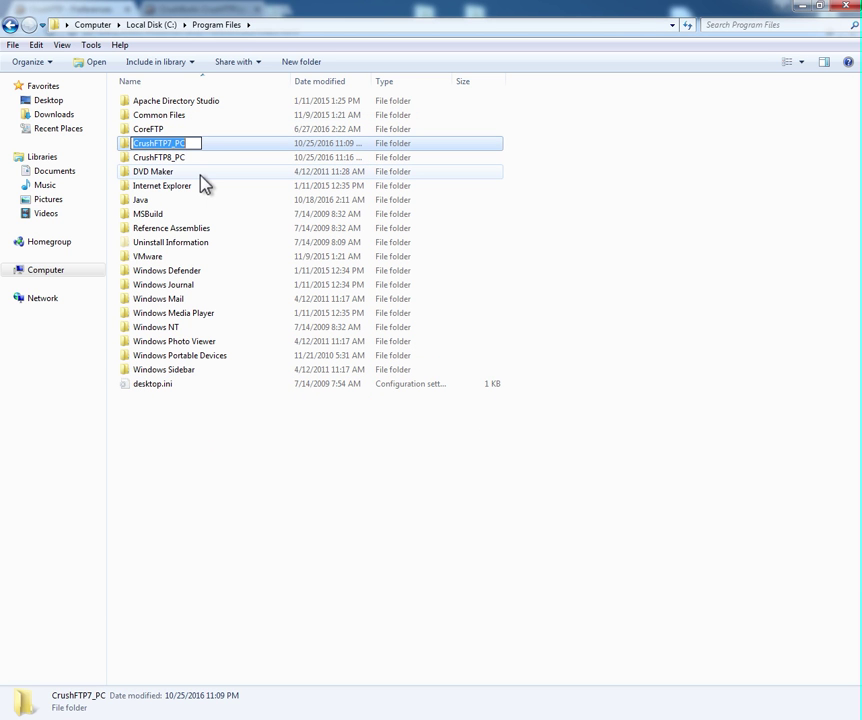
pyautogui.press('End')
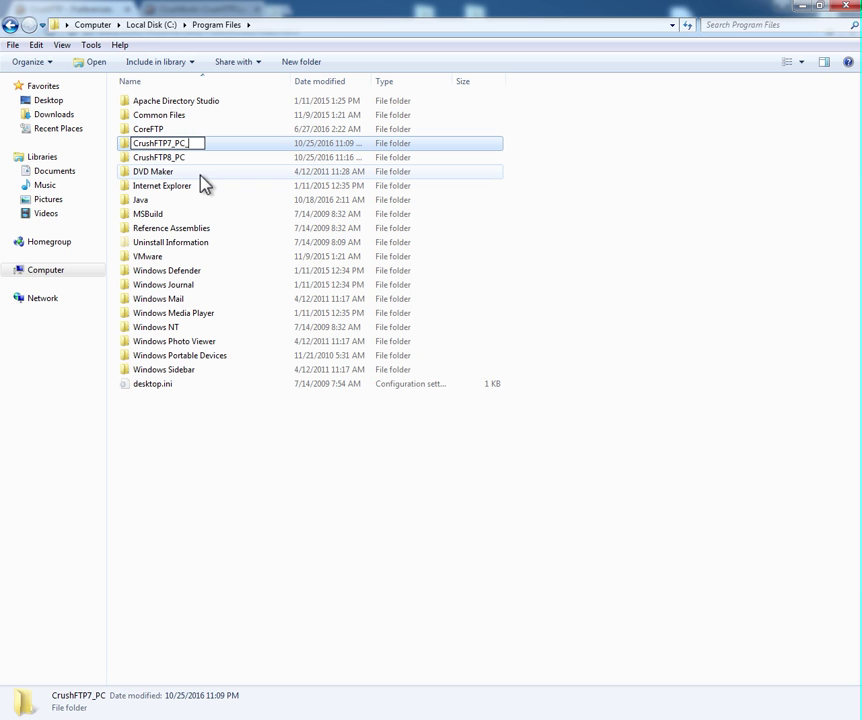
pyautogui.write('_off')
pyautogui.press('Return')
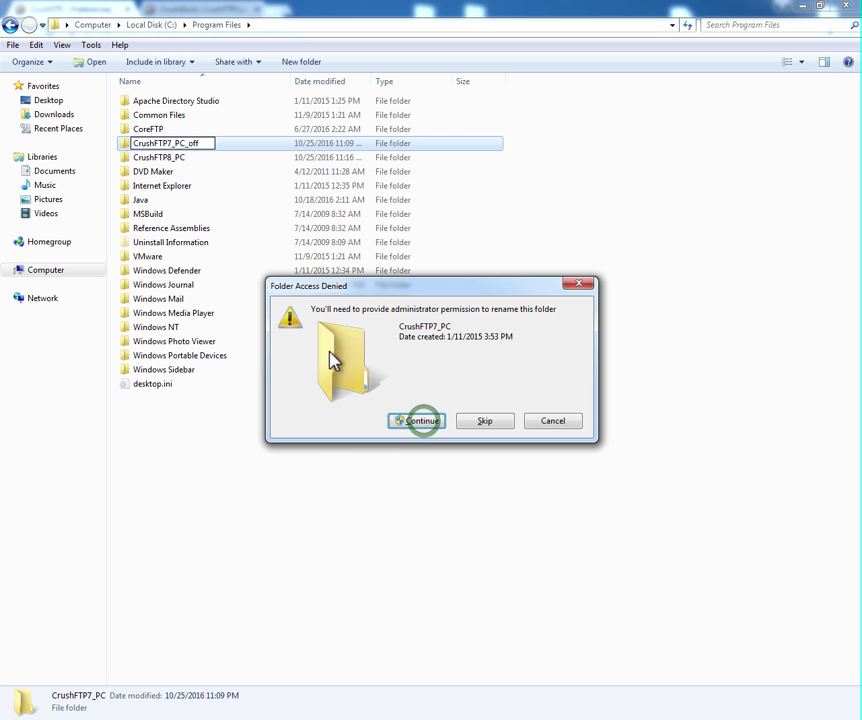
pyautogui.click(427, 423)
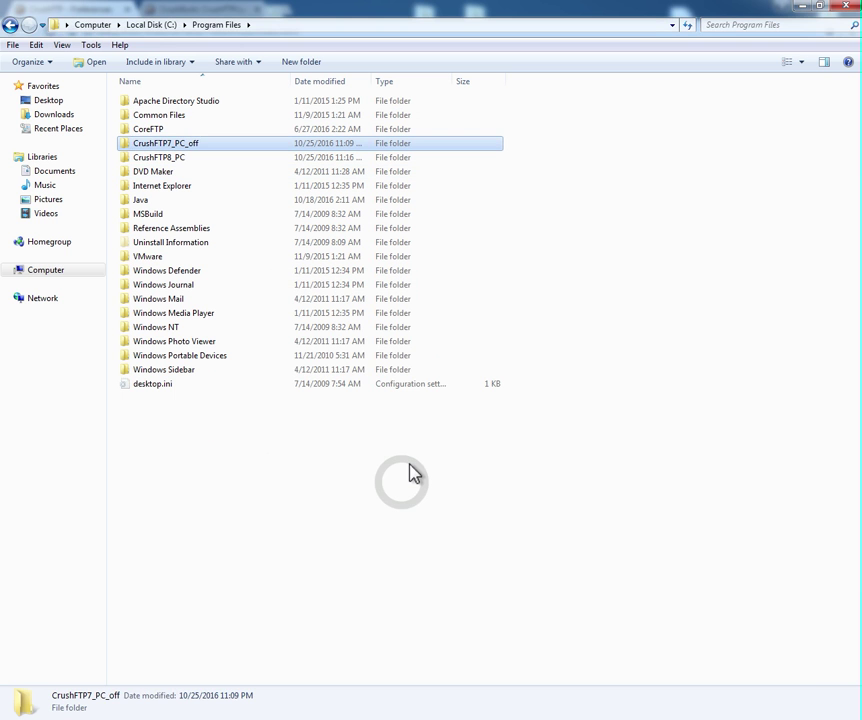
pyautogui.click(402, 490)
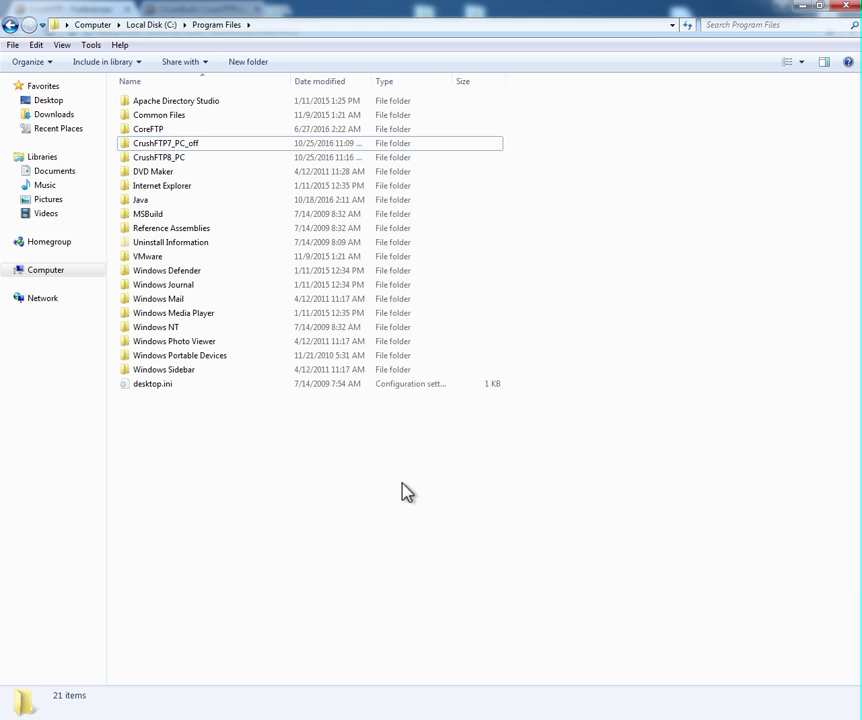